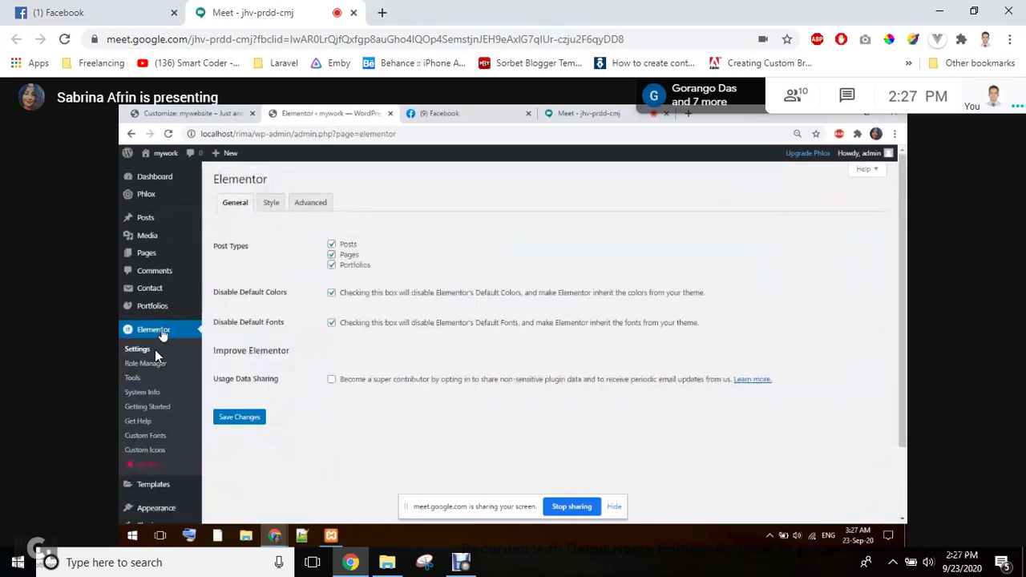
{"action": "mouse_move", "coordinate": [328, 237]}
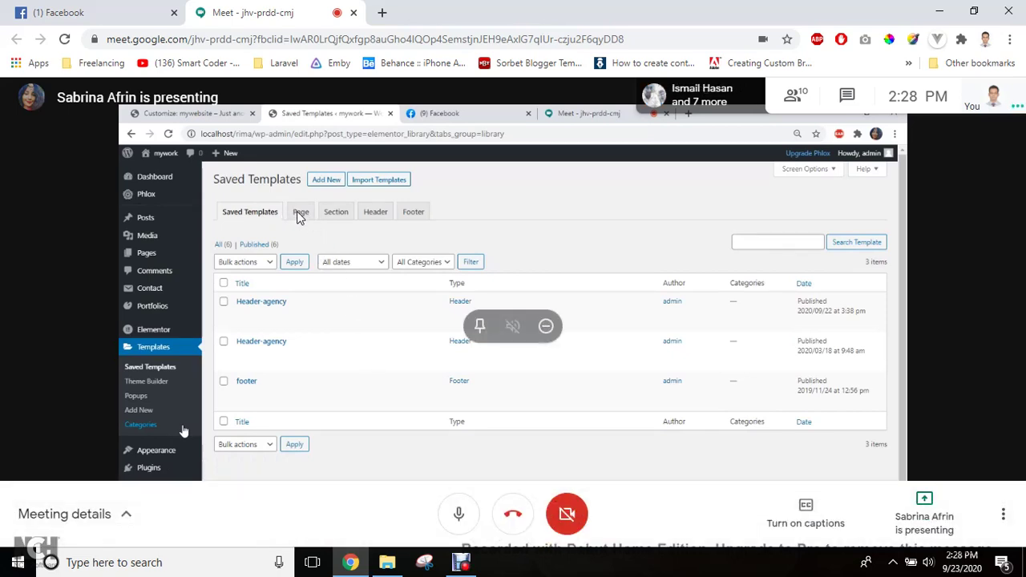
{"action": "mouse_move", "coordinate": [166, 256]}
{"action": "left_click", "coordinate": [347, 217]}
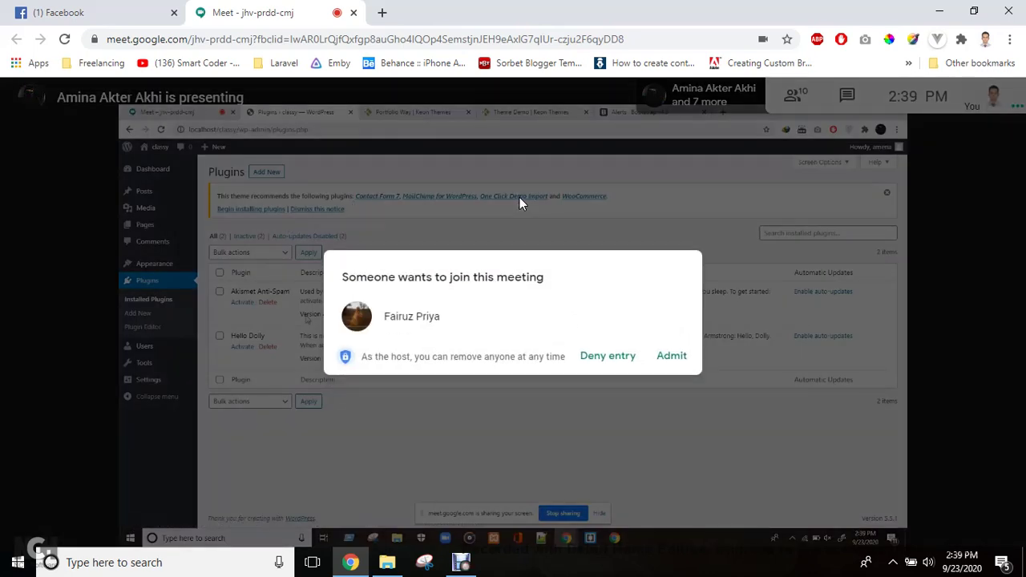
Admit the person who is asking to join the meeting.
{"action": "left_click", "coordinate": [671, 358]}
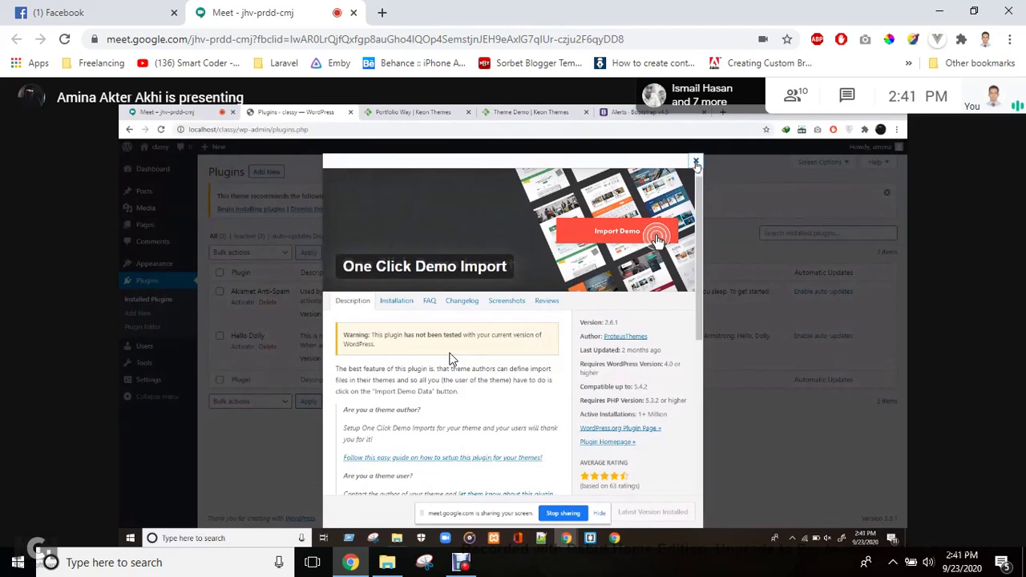
Check who is present in the meeting's participant list and close the list.
{"action": "mouse_move", "coordinate": [470, 335]}
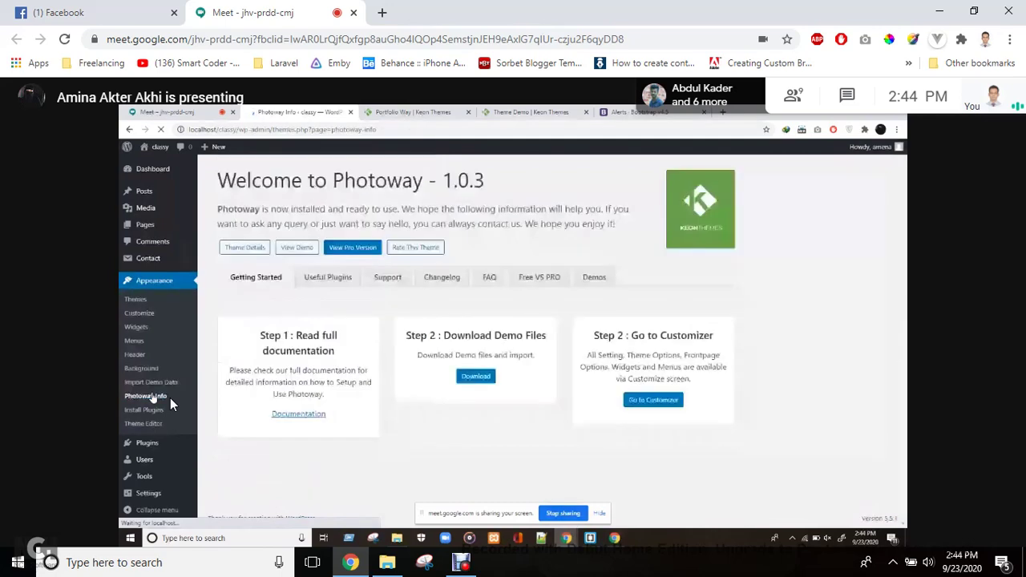
{"action": "mouse_move", "coordinate": [447, 394]}
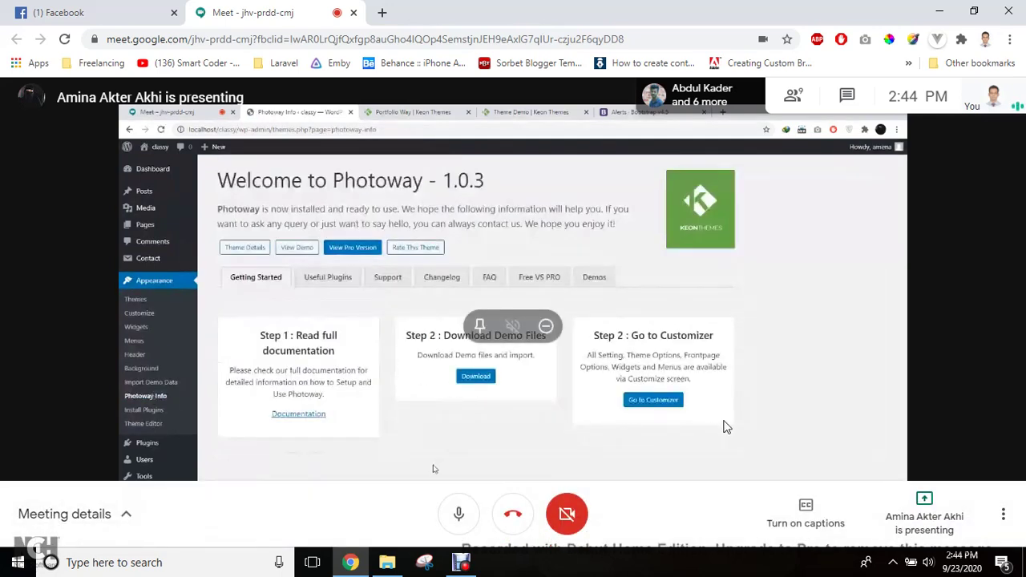
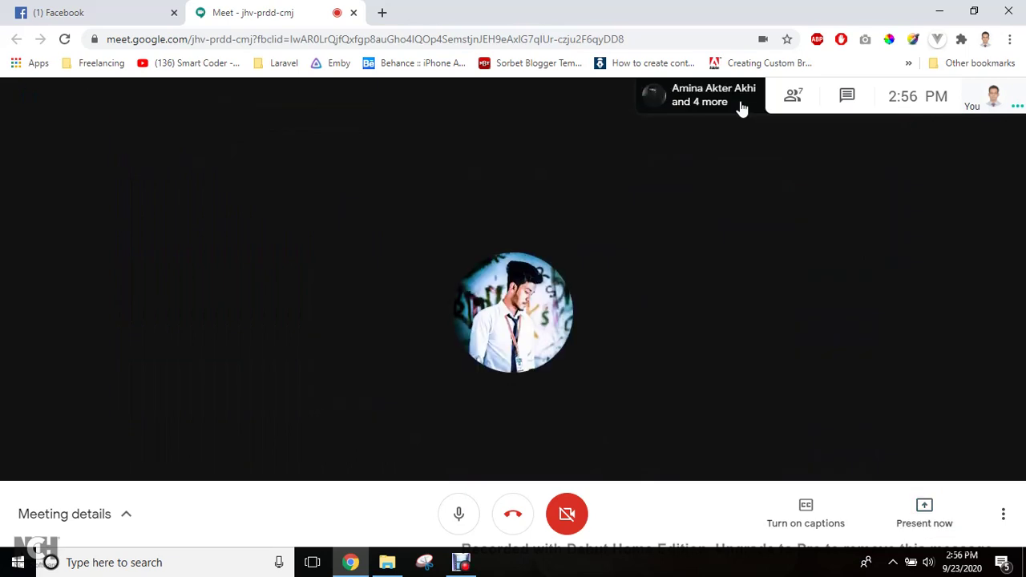
{"action": "left_click", "coordinate": [803, 102]}
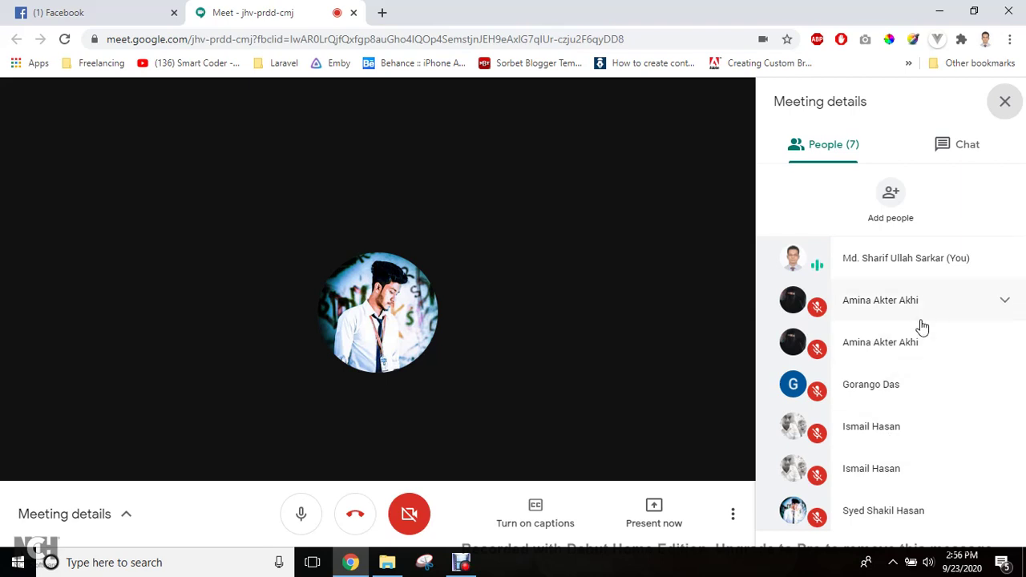
{"action": "left_click", "coordinate": [1004, 103]}
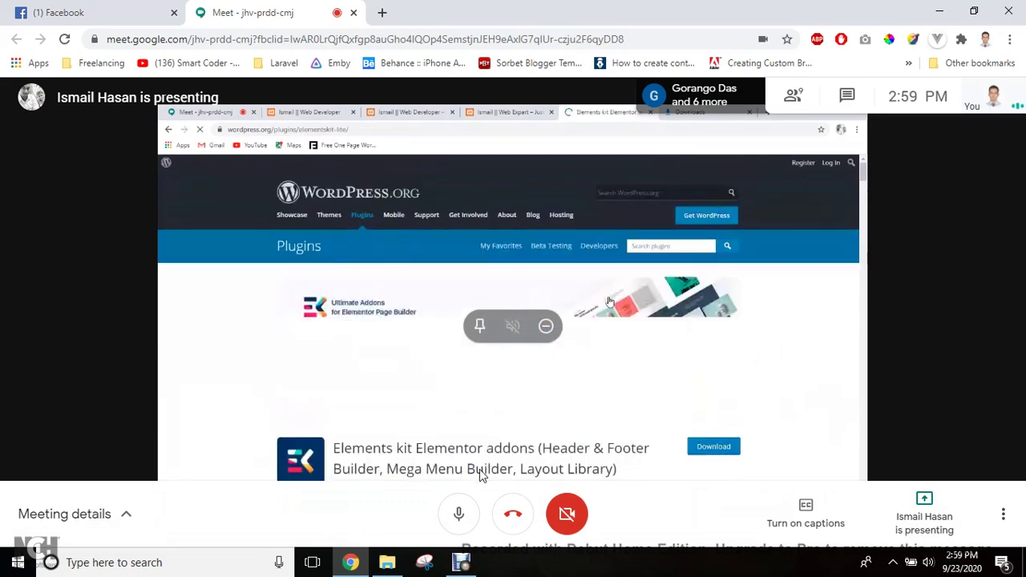
Mute the meeting microphone and pause the screen recording in Debut.
{"action": "left_click", "coordinate": [459, 513]}
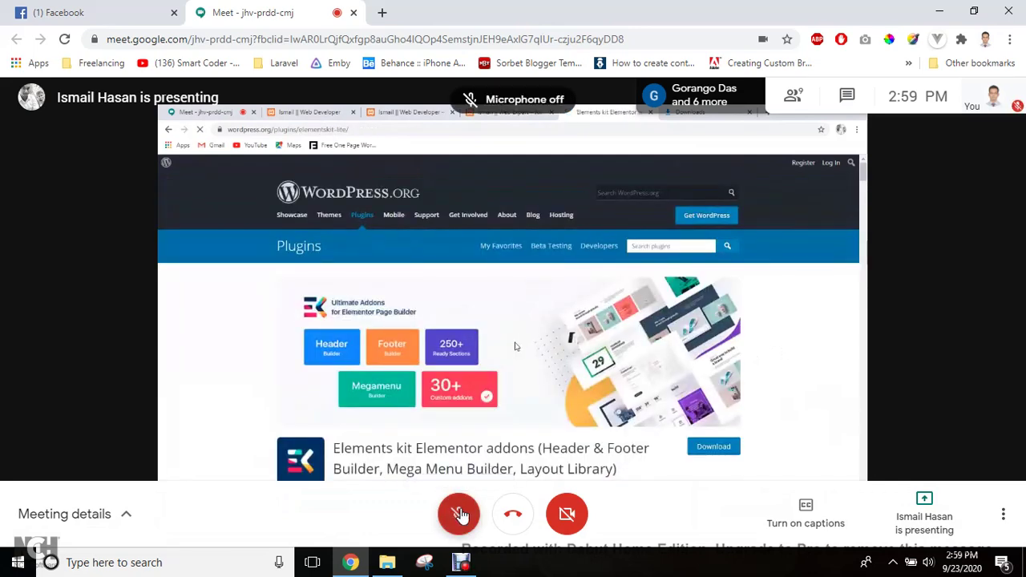
{"action": "left_click", "coordinate": [461, 562]}
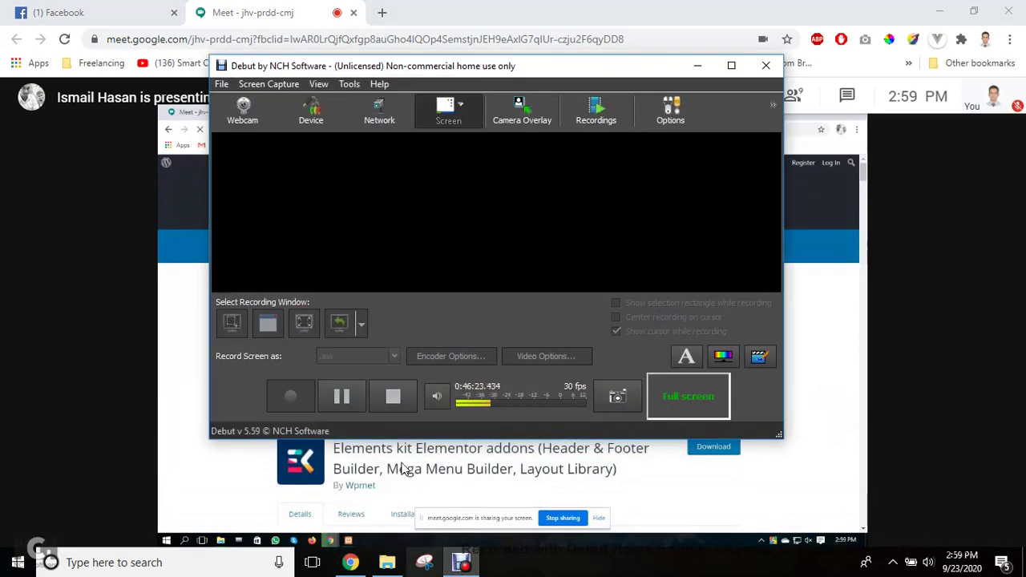
{"action": "left_click", "coordinate": [343, 395]}
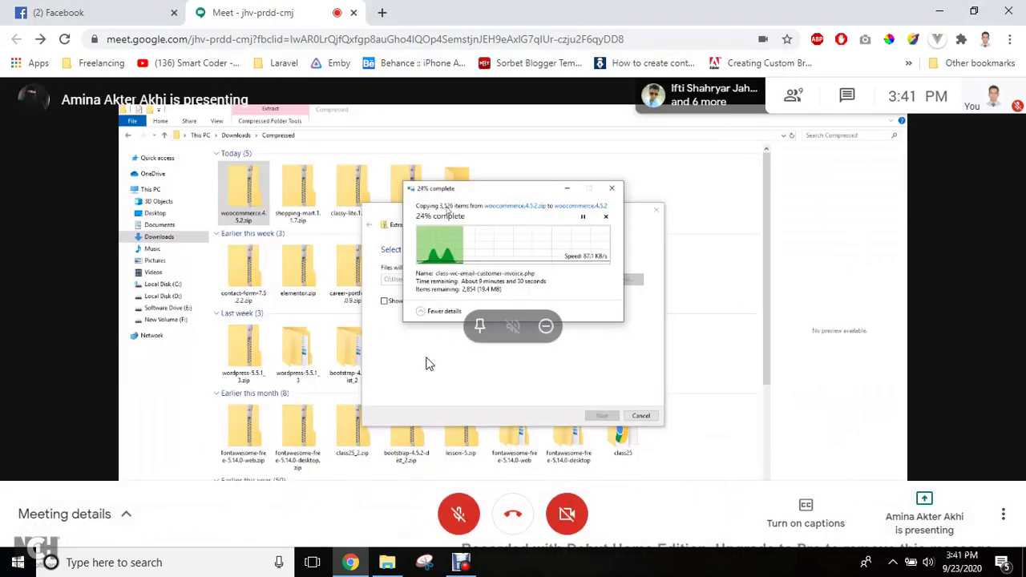
Turn the meeting microphone back on while the participant's screen is being presented.
{"action": "left_click", "coordinate": [459, 514]}
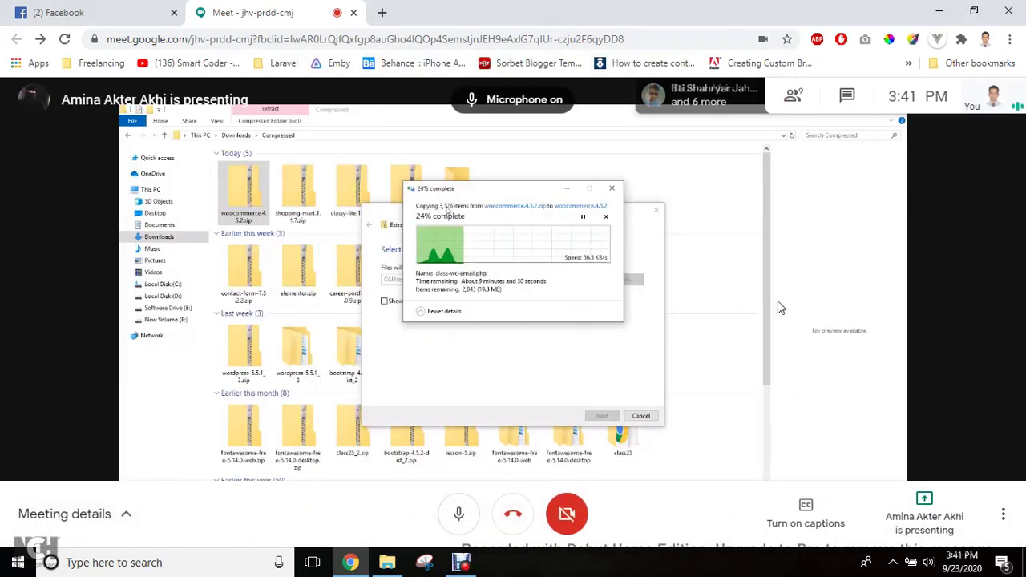
Look over the attendees in the participant list during the presentation and close the list.
{"action": "mouse_move", "coordinate": [779, 303]}
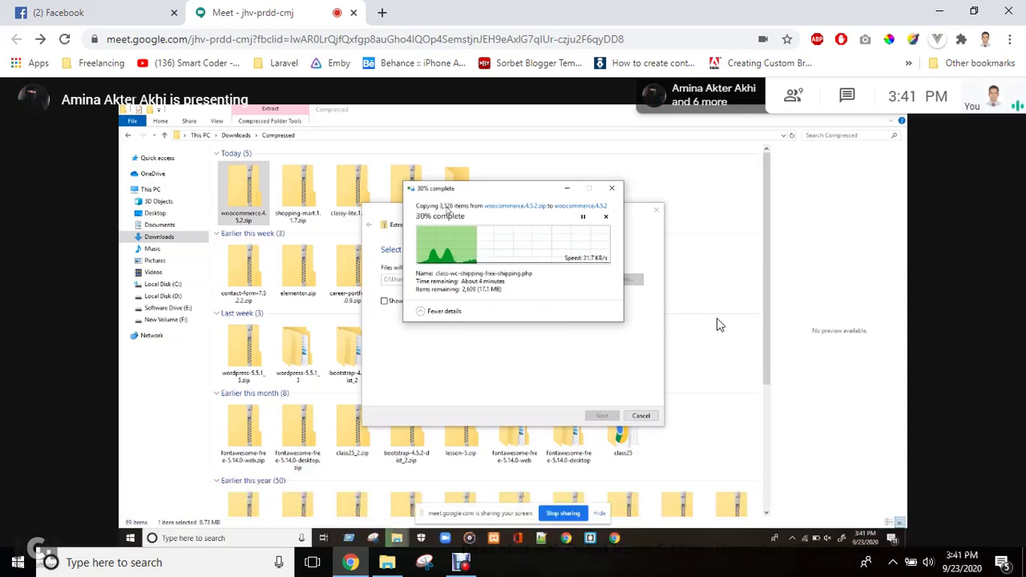
{"action": "left_click", "coordinate": [806, 110]}
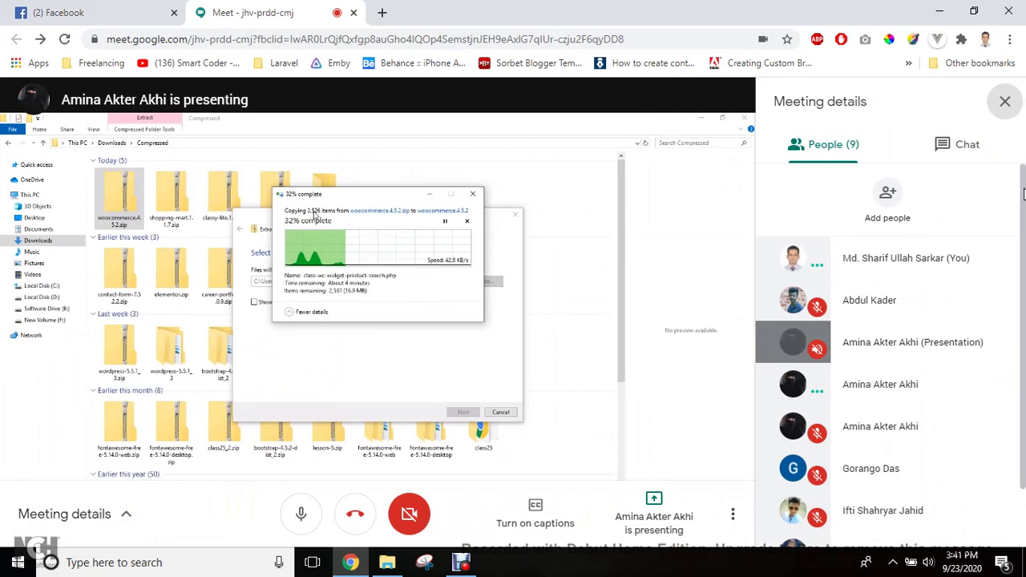
{"action": "mouse_move", "coordinate": [1023, 195]}
{"action": "left_mouse_down"}
{"action": "mouse_move", "coordinate": [1025, 262]}
{"action": "mouse_move", "coordinate": [1024, 195]}
{"action": "left_mouse_up"}
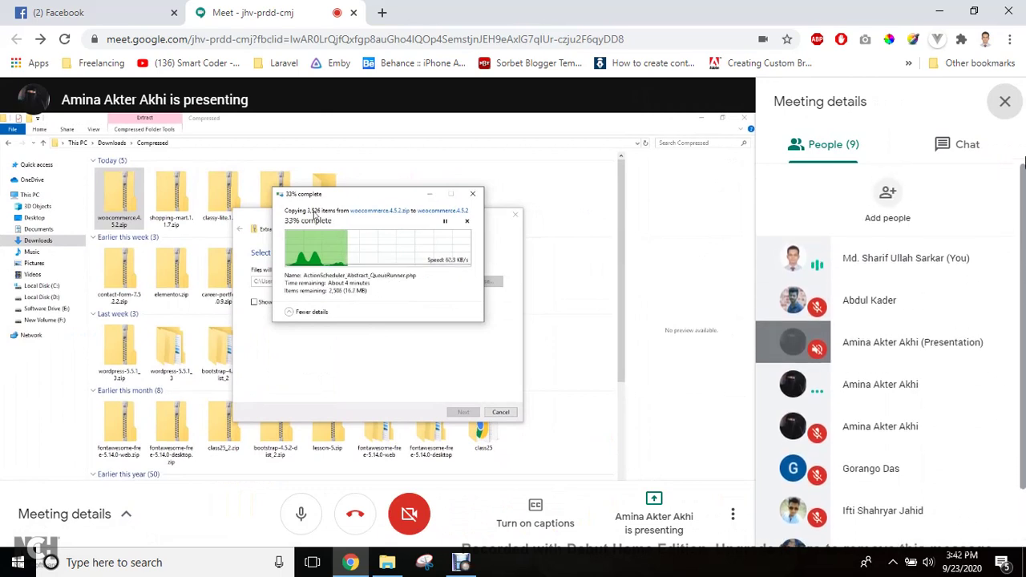
{"action": "left_click", "coordinate": [1006, 102]}
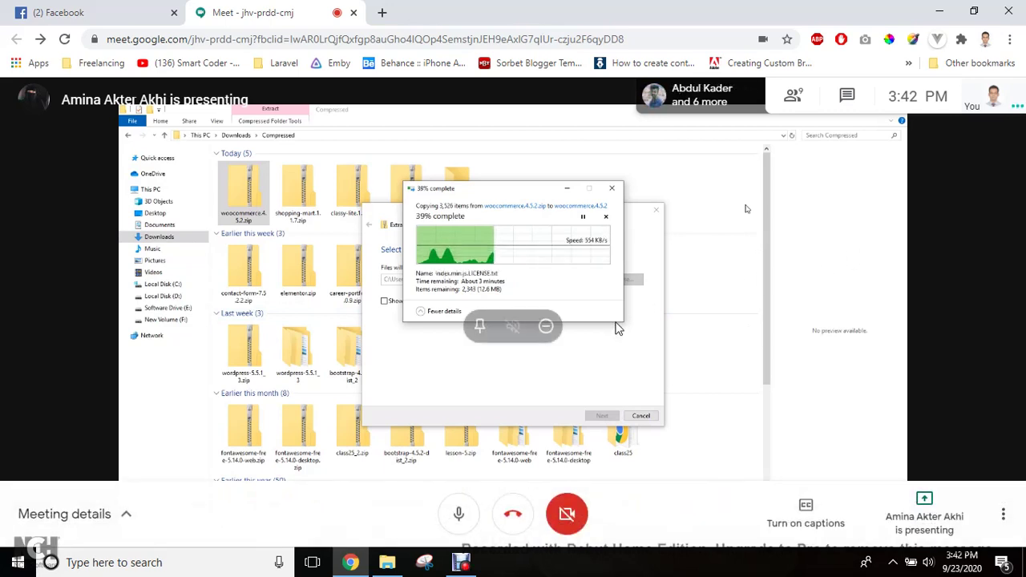
Mute the meeting microphone temporarily and switch it on again.
{"action": "left_click", "coordinate": [456, 519]}
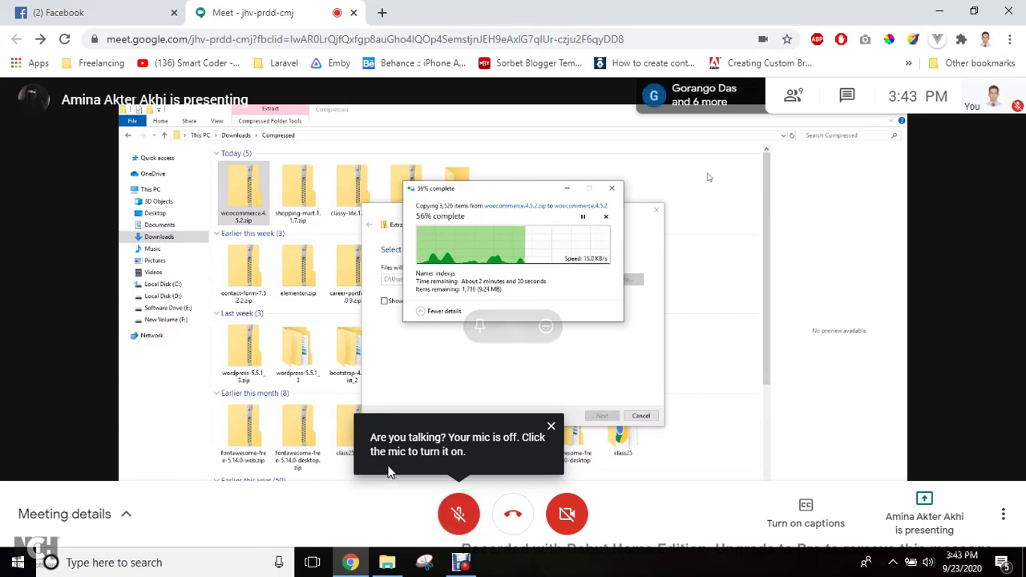
{"action": "left_click", "coordinate": [456, 518]}
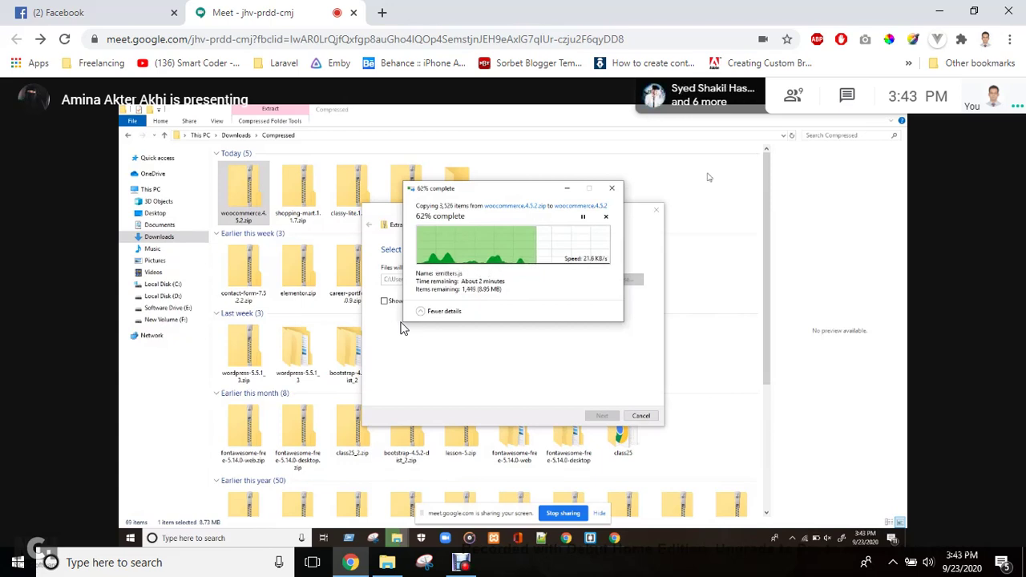
Review the full list of meeting attendees from first to last, and close the list after the current presentation ends.
{"action": "mouse_move", "coordinate": [340, 339]}
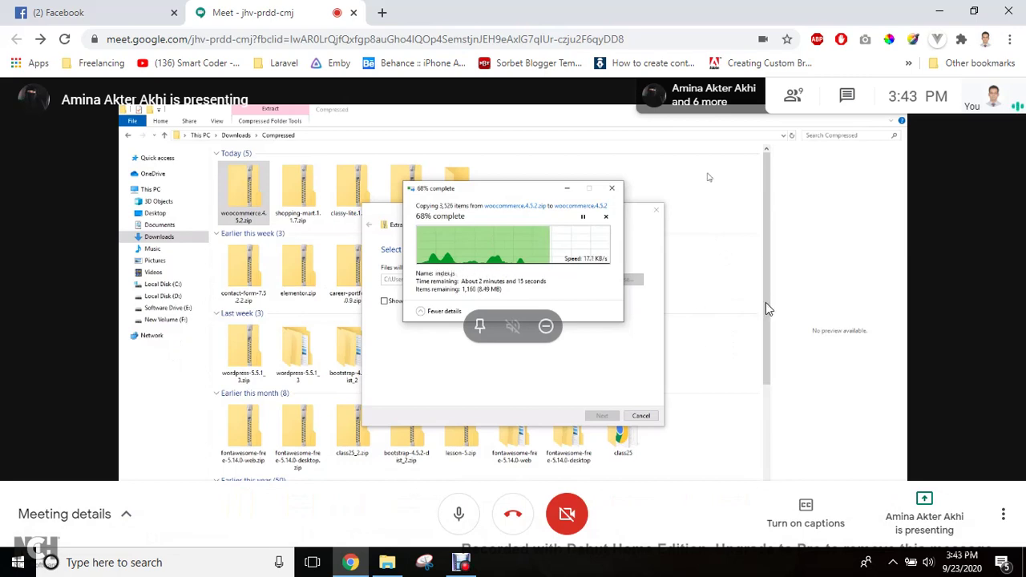
{"action": "left_click", "coordinate": [792, 100]}
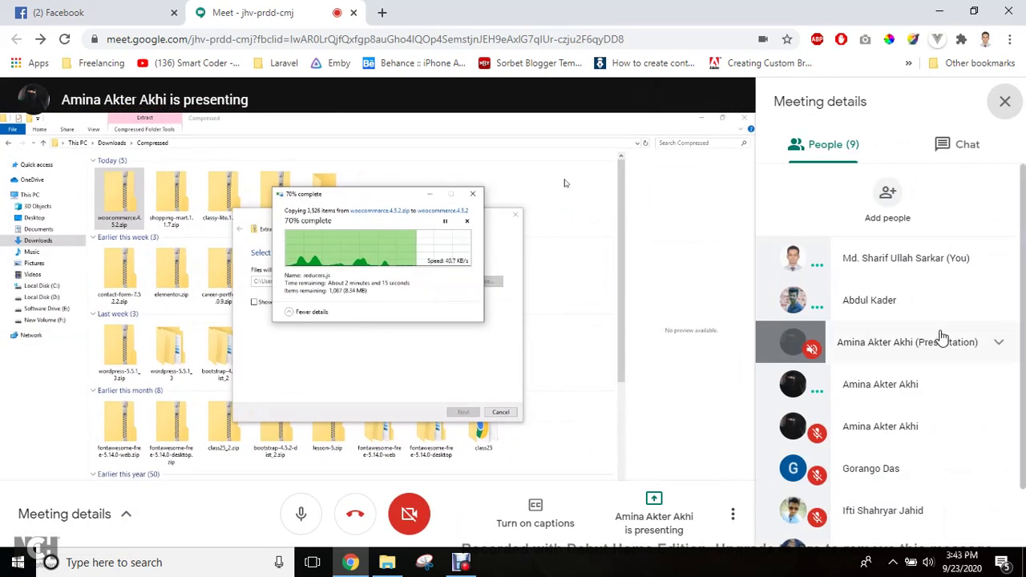
{"action": "scroll", "coordinate": [1025, 275], "scroll_direction": "down", "scroll_amount": 1}
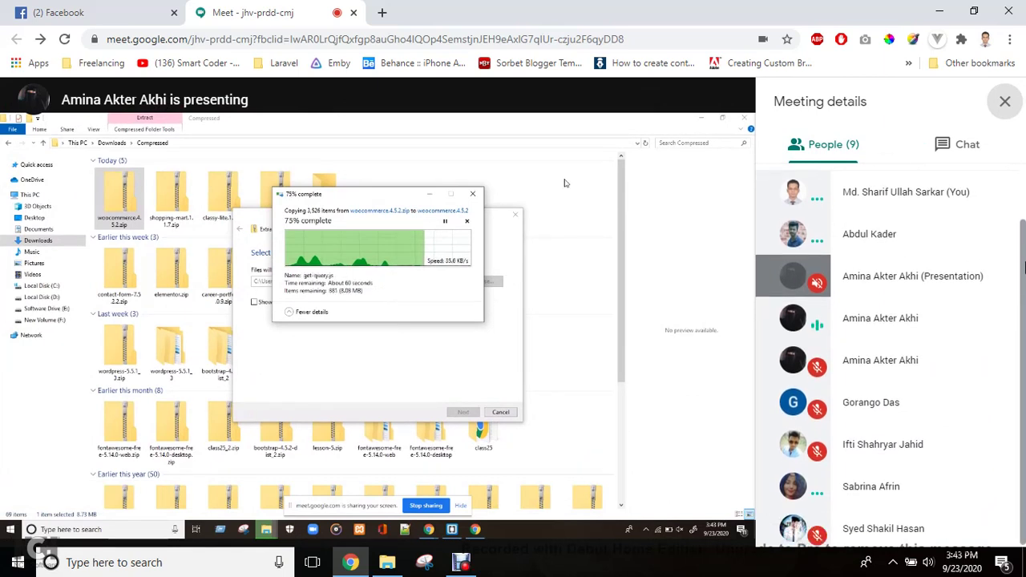
{"action": "mouse_move", "coordinate": [1025, 268]}
{"action": "left_mouse_down"}
{"action": "mouse_move", "coordinate": [1025, 221]}
{"action": "mouse_move", "coordinate": [1022, 259]}
{"action": "left_mouse_up"}
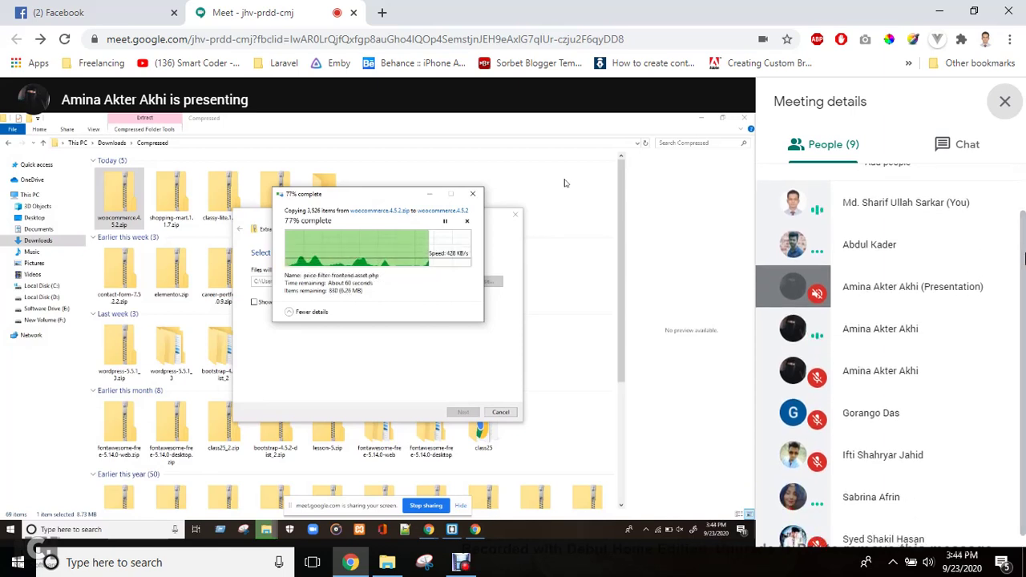
{"action": "left_click_drag", "start_coordinate": [1023, 258], "coordinate": [1024, 320]}
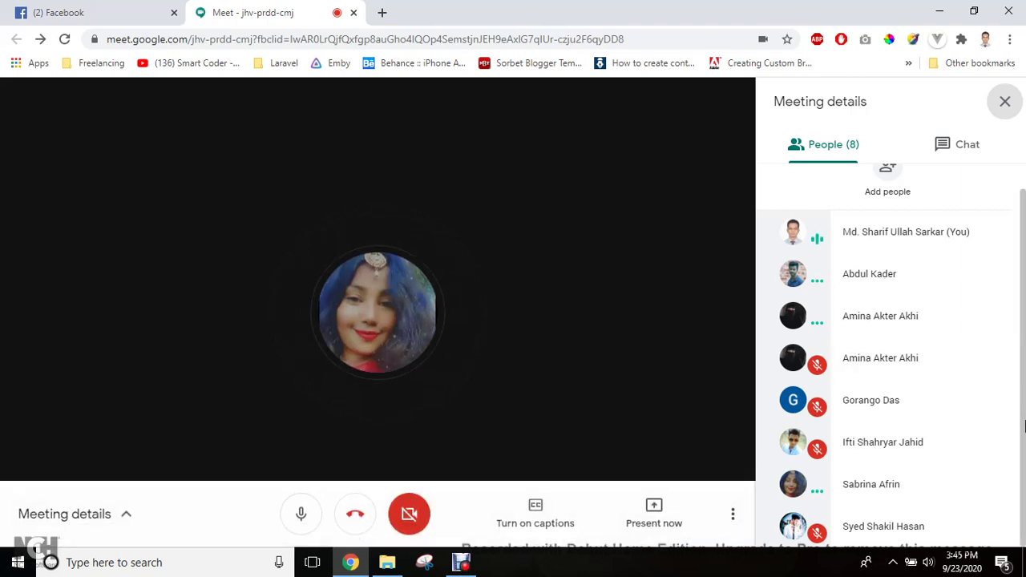
{"action": "scroll", "coordinate": [1024, 433], "scroll_direction": "up", "scroll_amount": 1}
{"action": "scroll", "coordinate": [1023, 440], "scroll_direction": "down", "scroll_amount": 1}
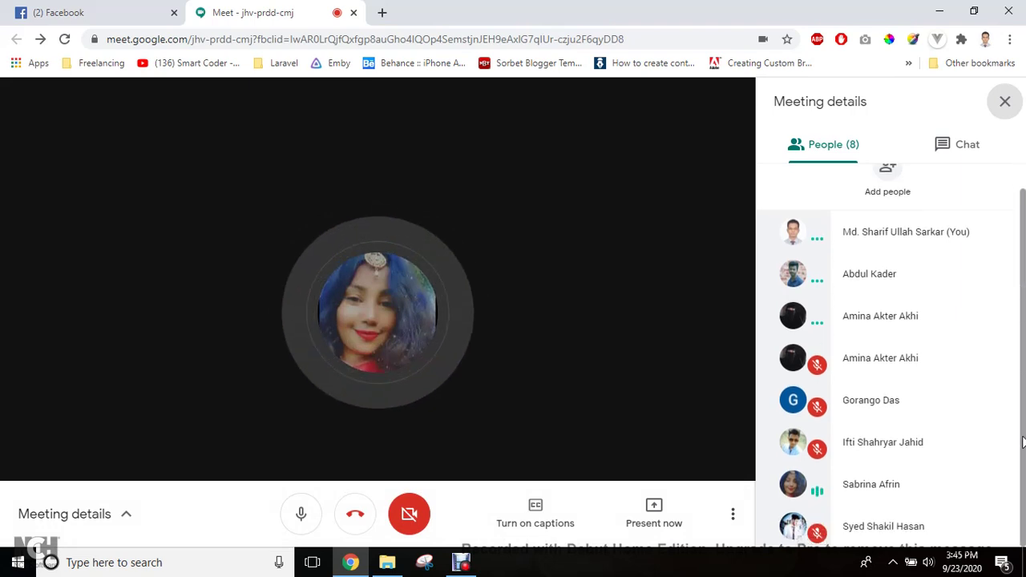
{"action": "mouse_move", "coordinate": [480, 431]}
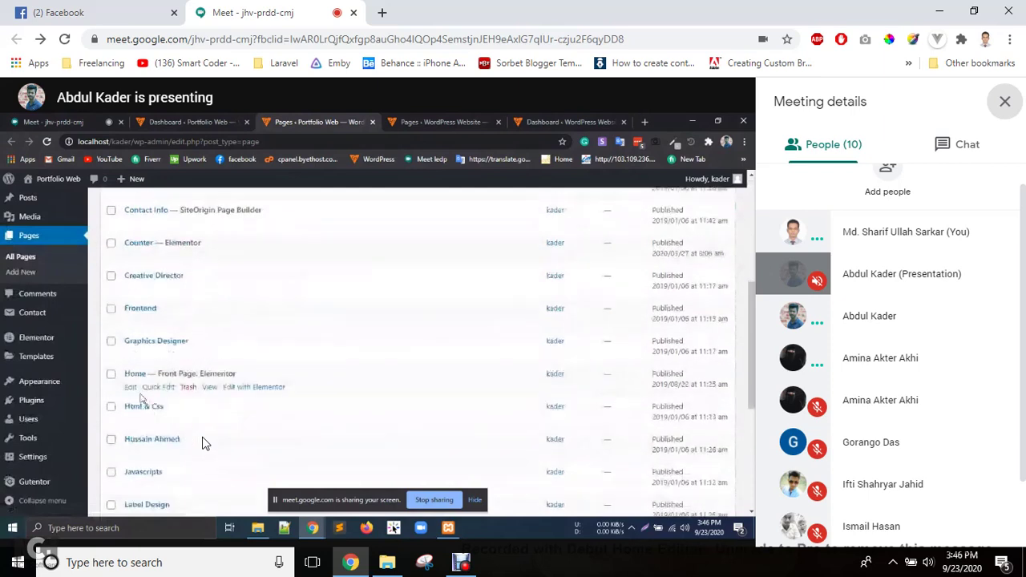
{"action": "mouse_move", "coordinate": [205, 377]}
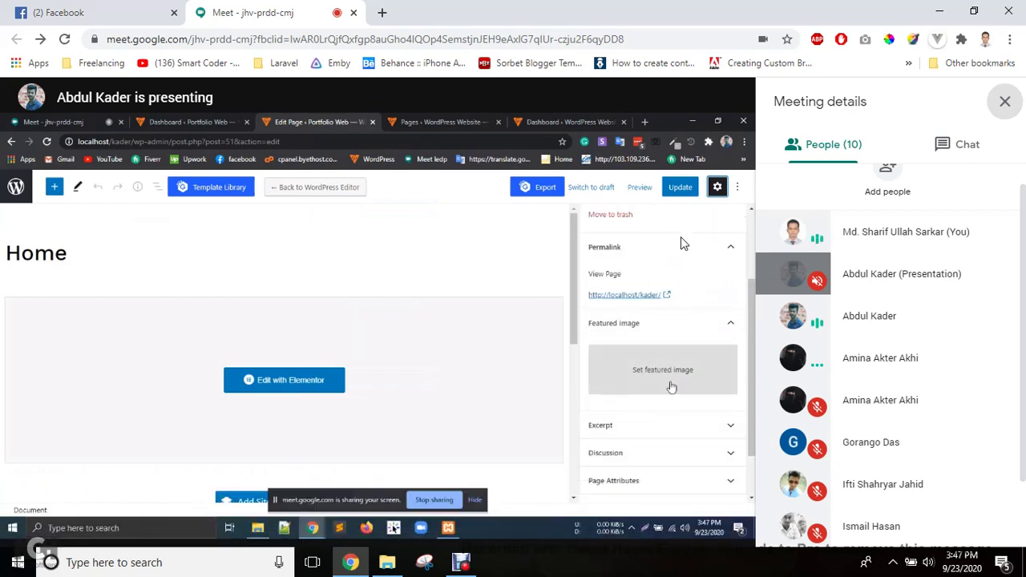
{"action": "mouse_move", "coordinate": [433, 216]}
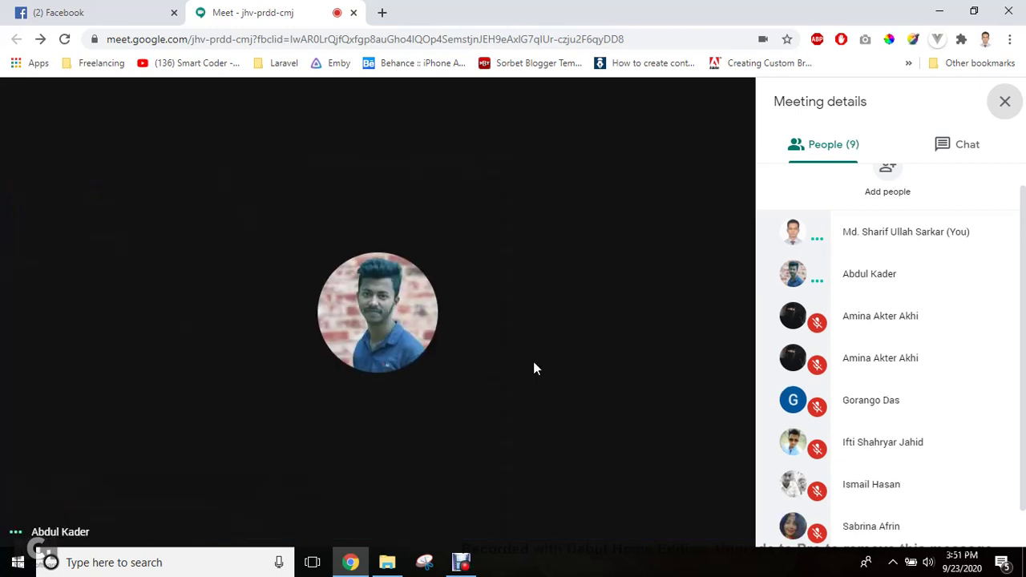
{"action": "left_click", "coordinate": [1005, 102]}
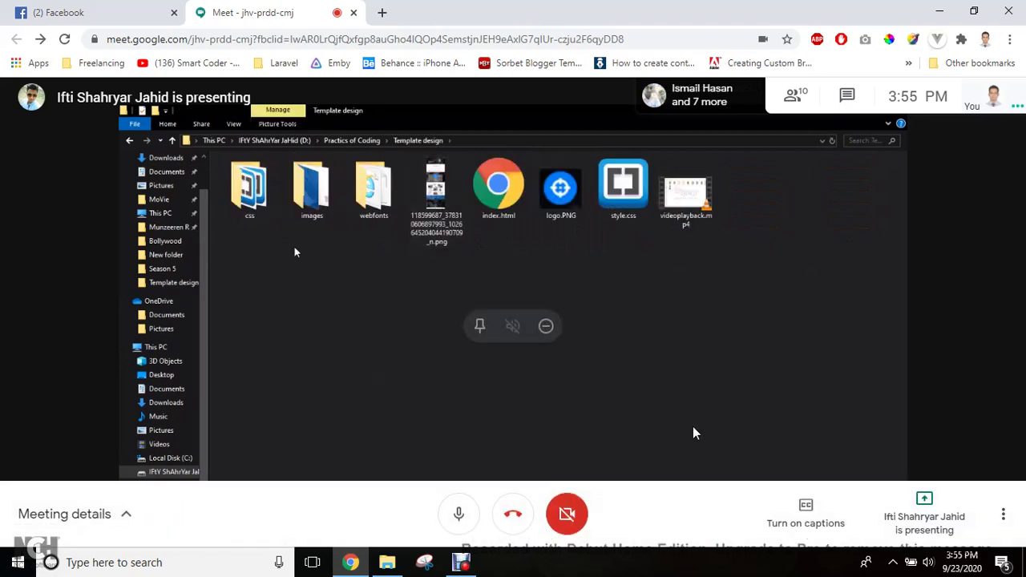
Mute the microphone during the attendee's template design presentation and turn it on again.
{"action": "left_click", "coordinate": [458, 513]}
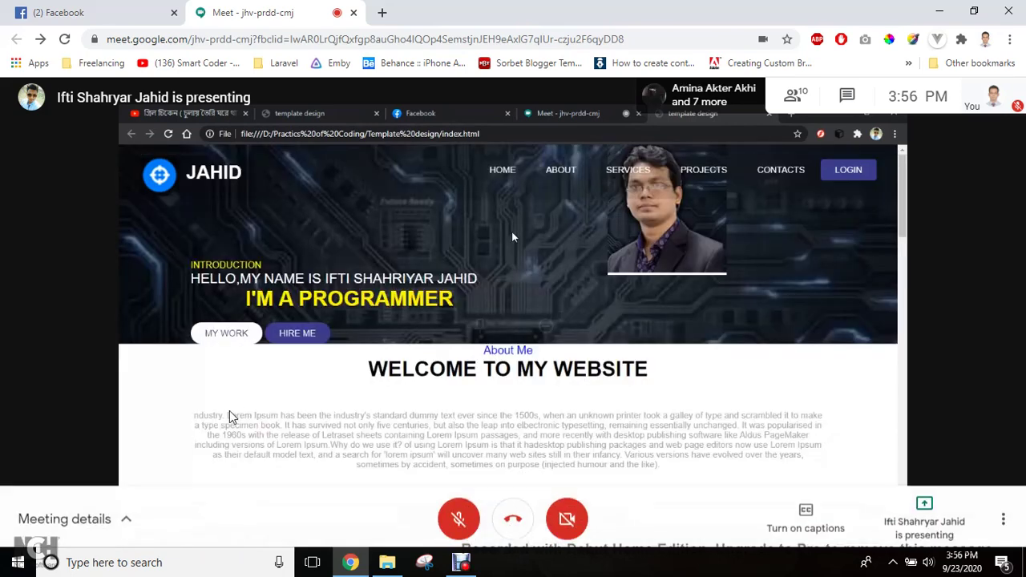
{"action": "left_click", "coordinate": [458, 517]}
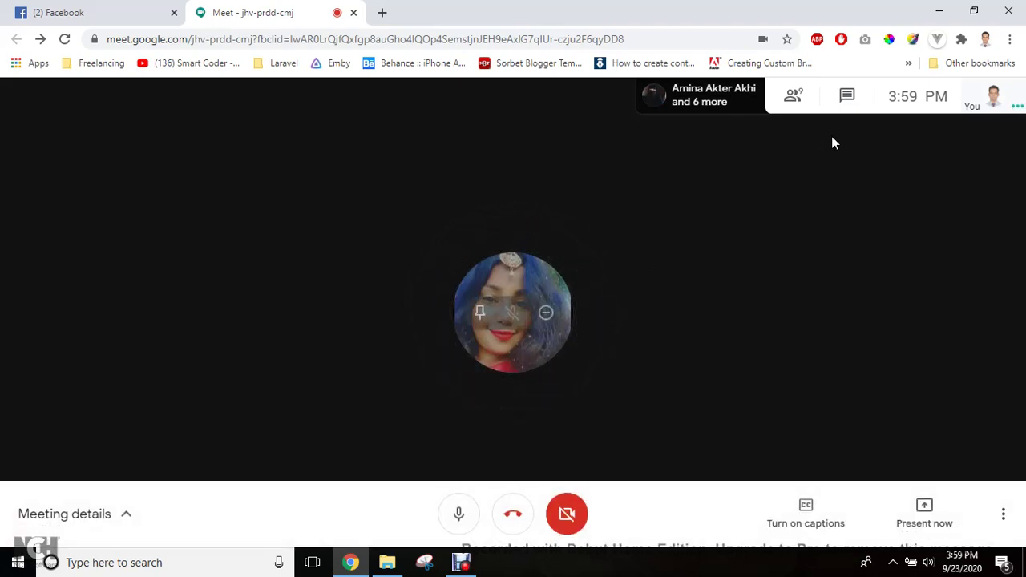
Open the meeting's participant list and examine its entries down to the last attendee.
{"action": "left_click", "coordinate": [794, 98]}
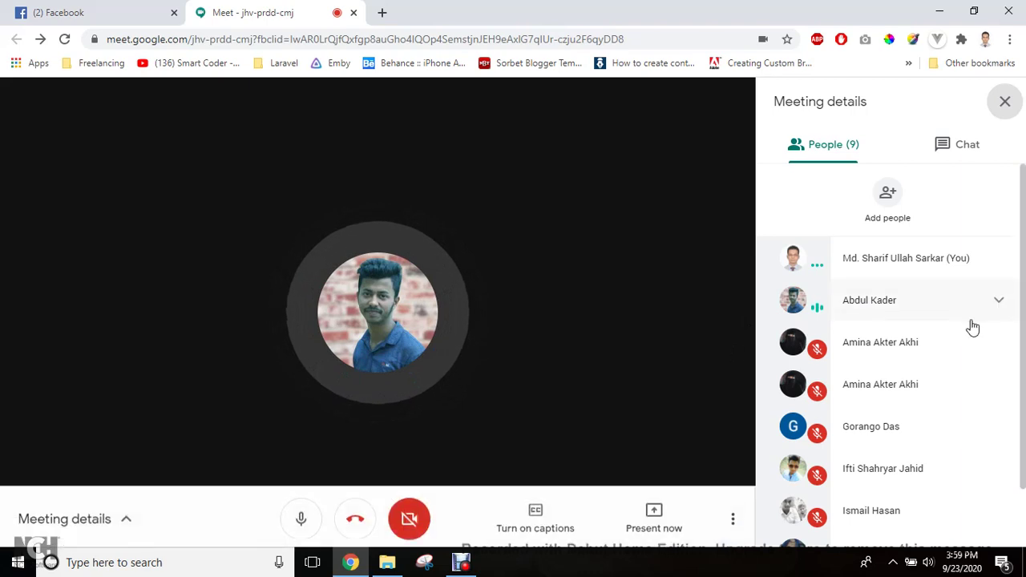
{"action": "left_click_drag", "start_coordinate": [1024, 248], "coordinate": [1025, 317]}
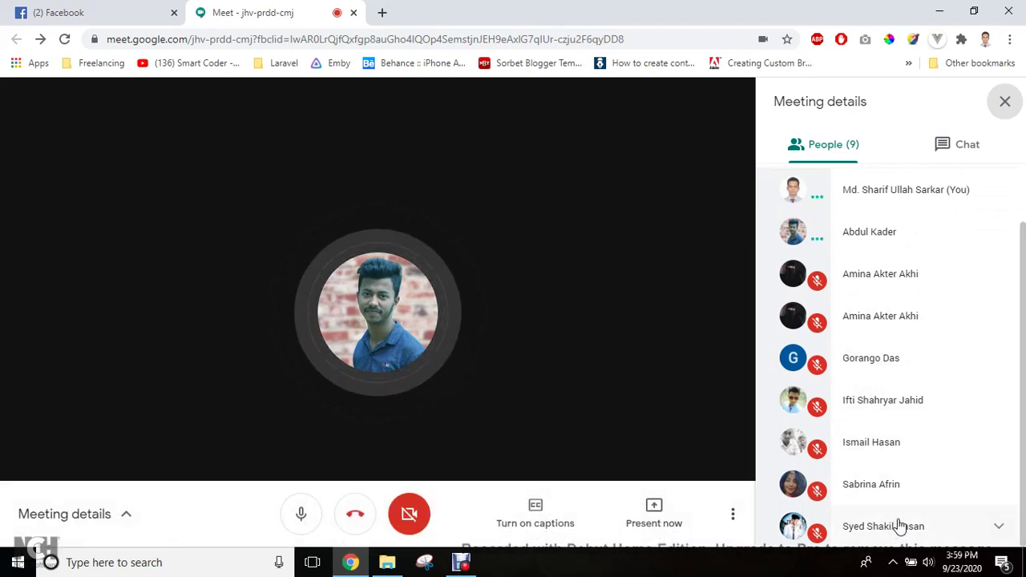
{"action": "mouse_move", "coordinate": [686, 422]}
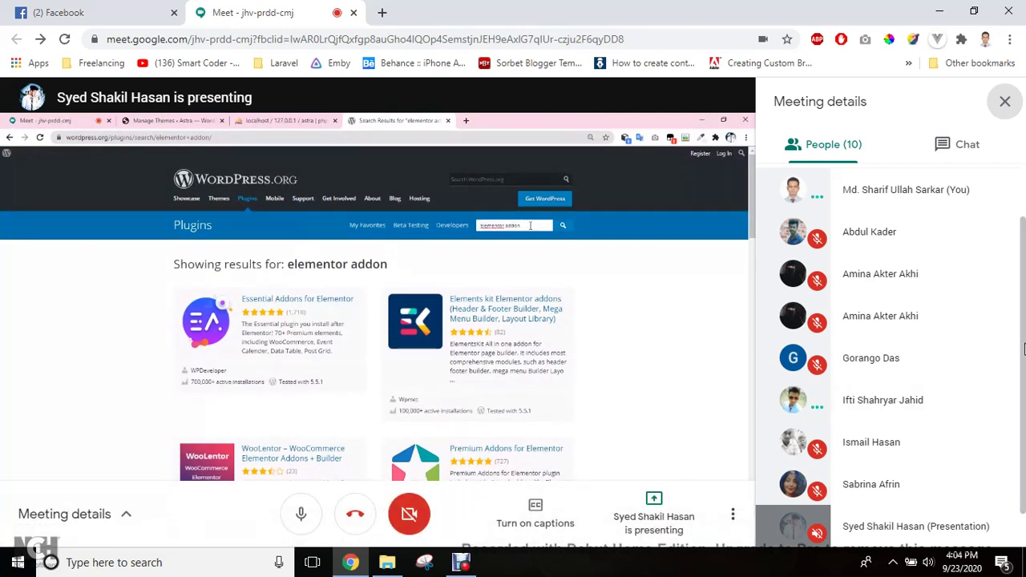
{"action": "left_click_drag", "start_coordinate": [1024, 349], "coordinate": [1024, 385]}
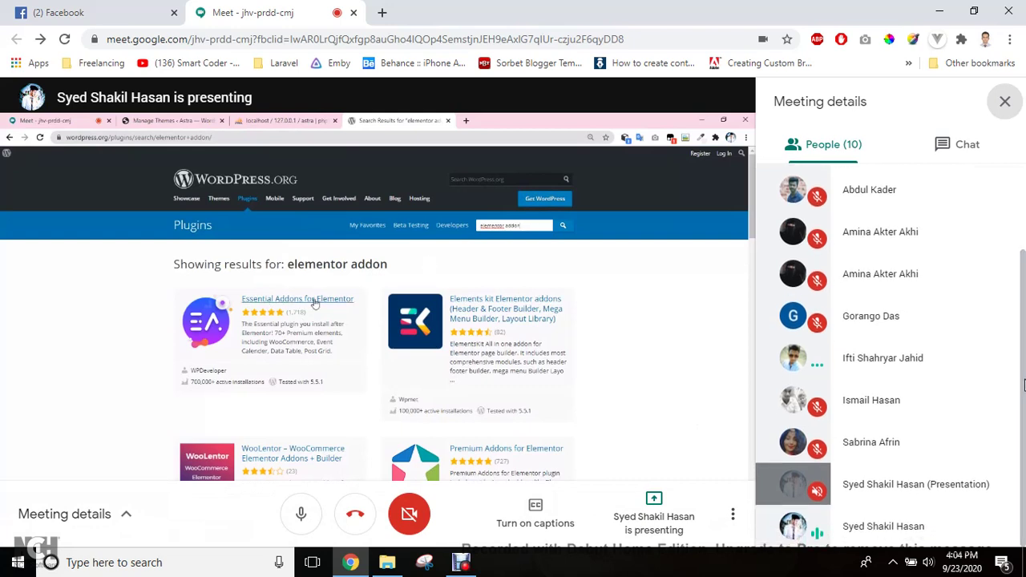
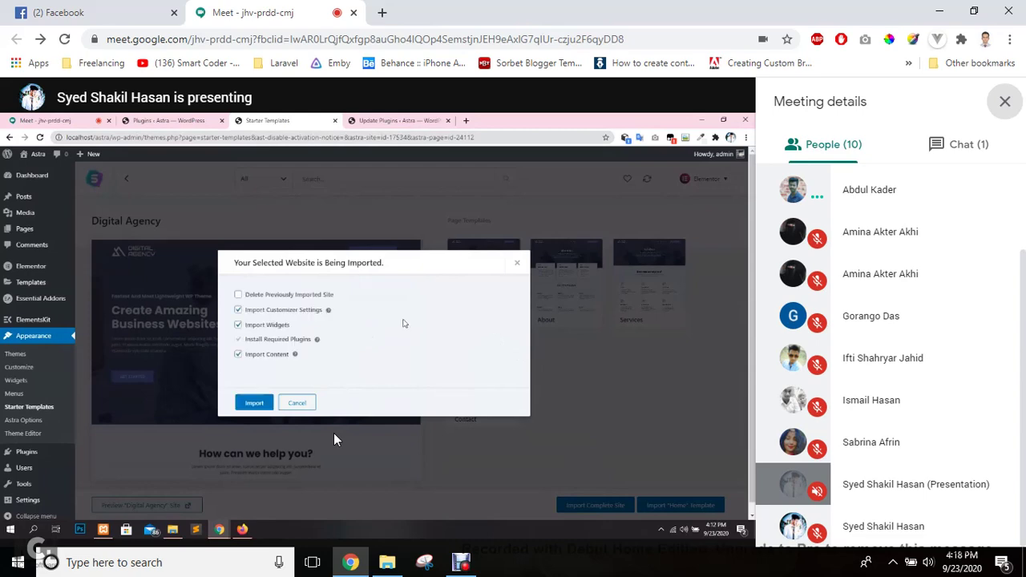
Close the participant list, and keep the microphone muted while the screen recording is paused in the Debut recorder.
{"action": "left_click", "coordinate": [1013, 99]}
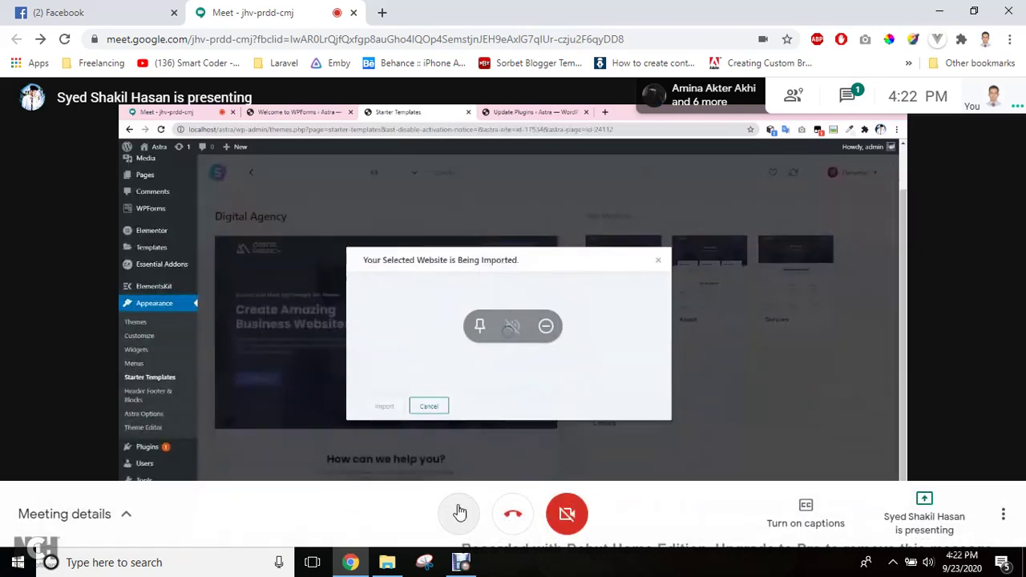
{"action": "left_click", "coordinate": [459, 513]}
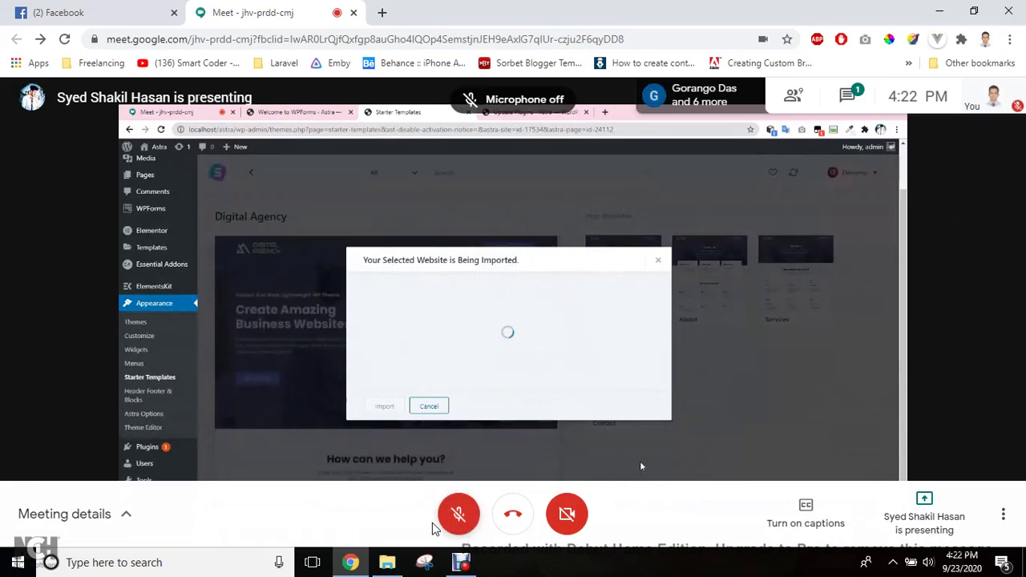
{"action": "left_click", "coordinate": [450, 560]}
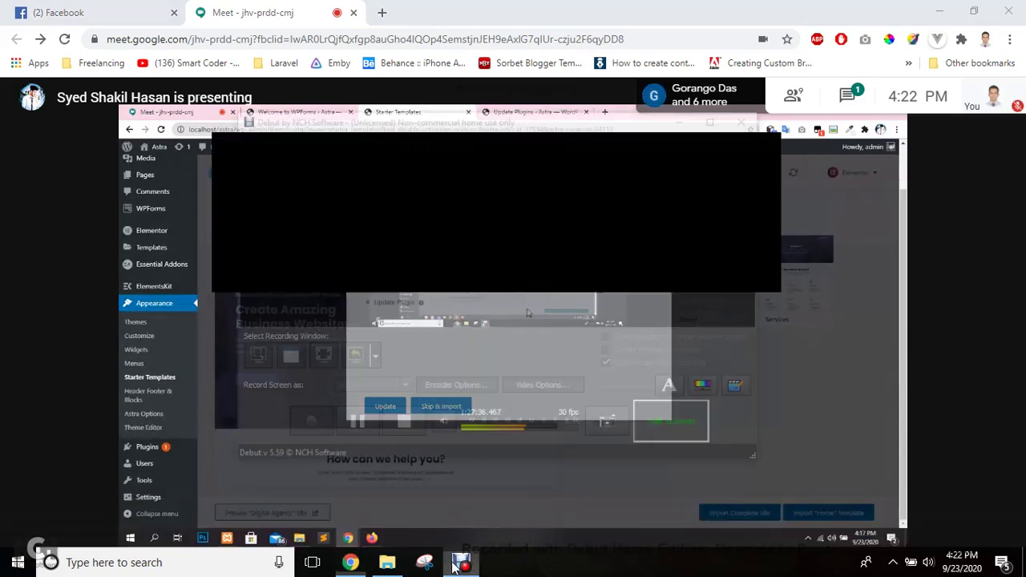
{"action": "left_click", "coordinate": [340, 403]}
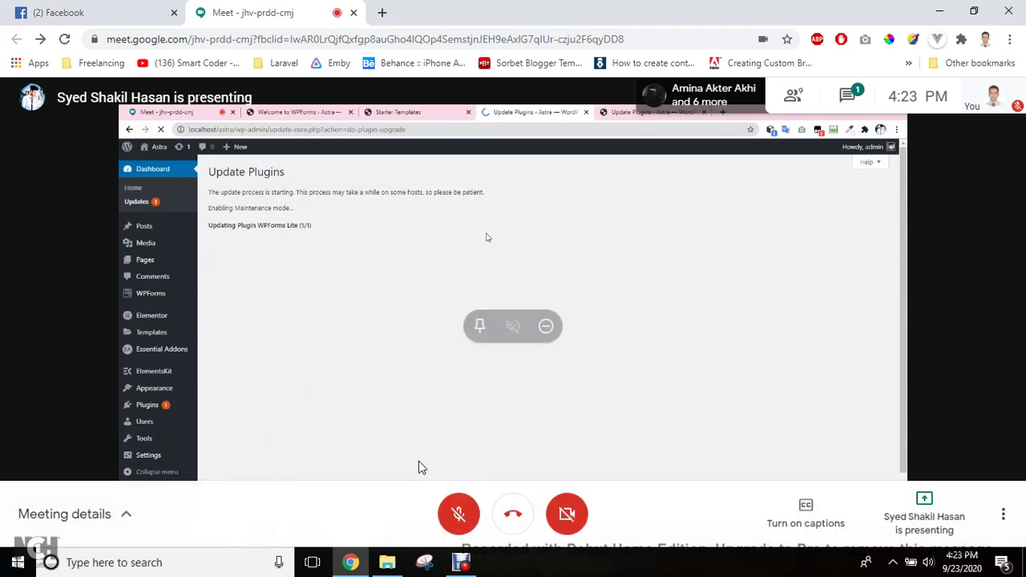
{"action": "left_click", "coordinate": [458, 513]}
{"action": "mouse_move", "coordinate": [428, 289]}
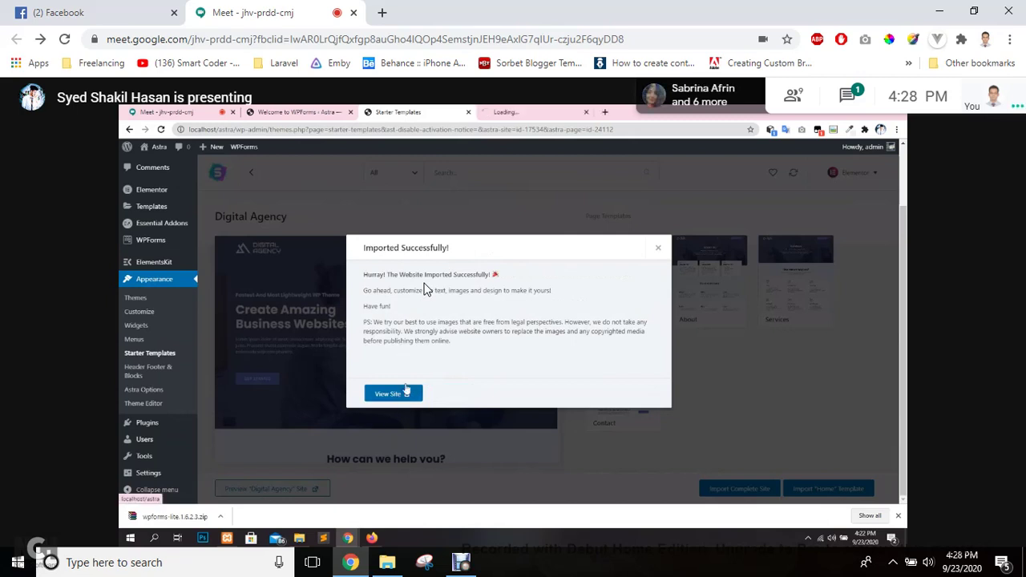
{"action": "left_click", "coordinate": [399, 396]}
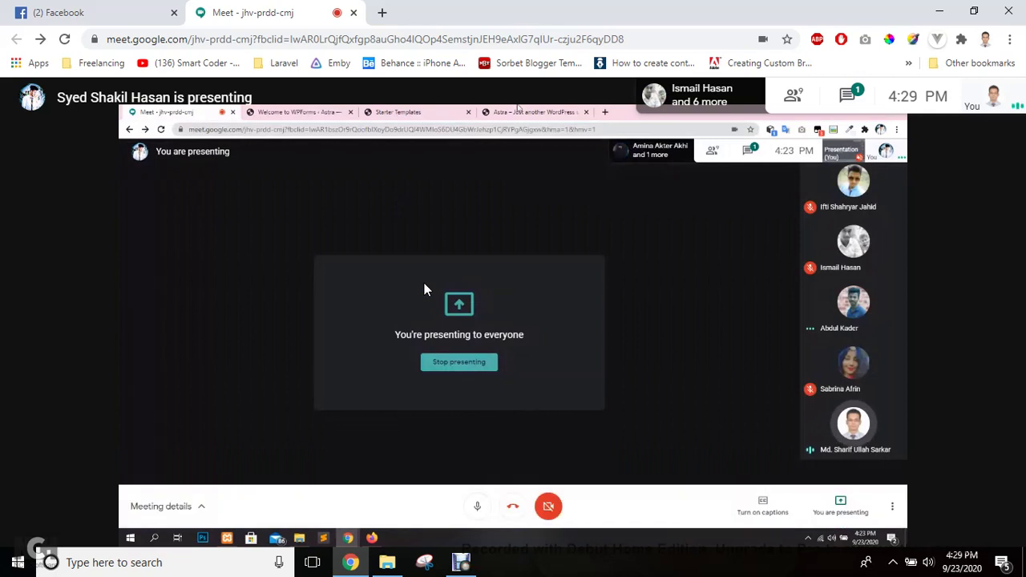
{"action": "mouse_move", "coordinate": [568, 229]}
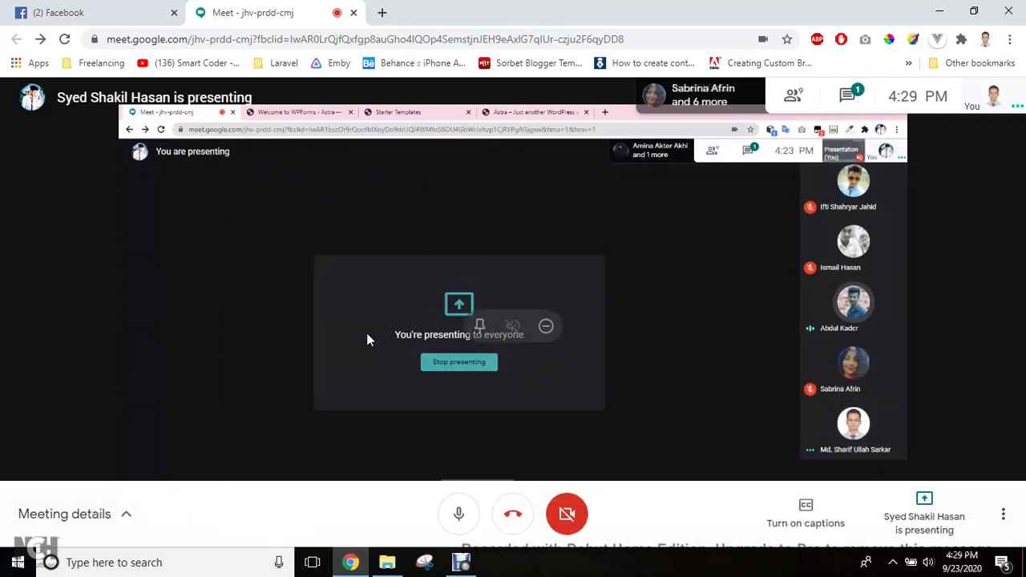
Mute the meeting microphone and switch to the Debut recorder to pause the screen recording.
{"action": "left_click", "coordinate": [459, 517]}
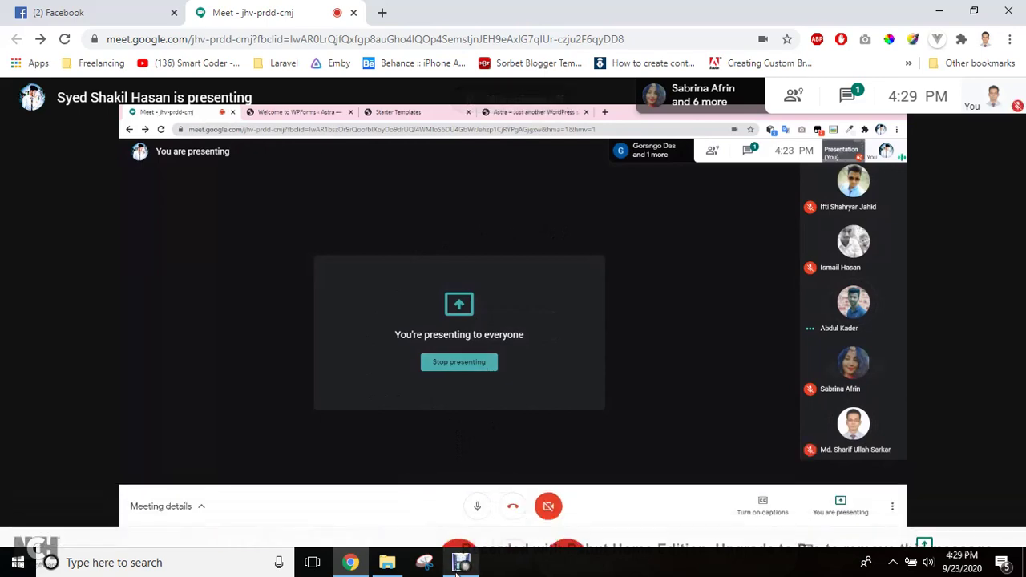
{"action": "left_click", "coordinate": [462, 562]}
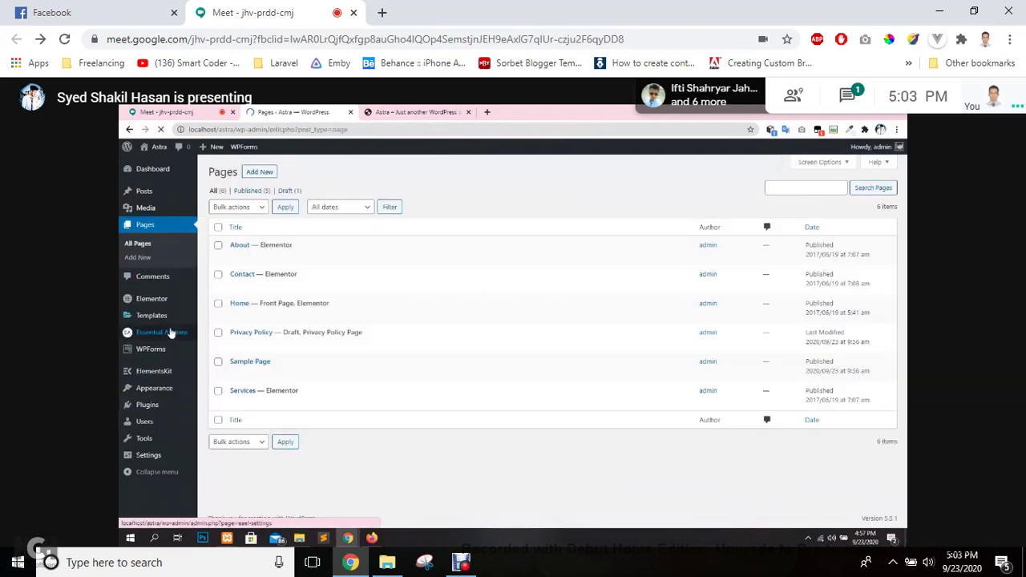
{"action": "mouse_move", "coordinate": [163, 372]}
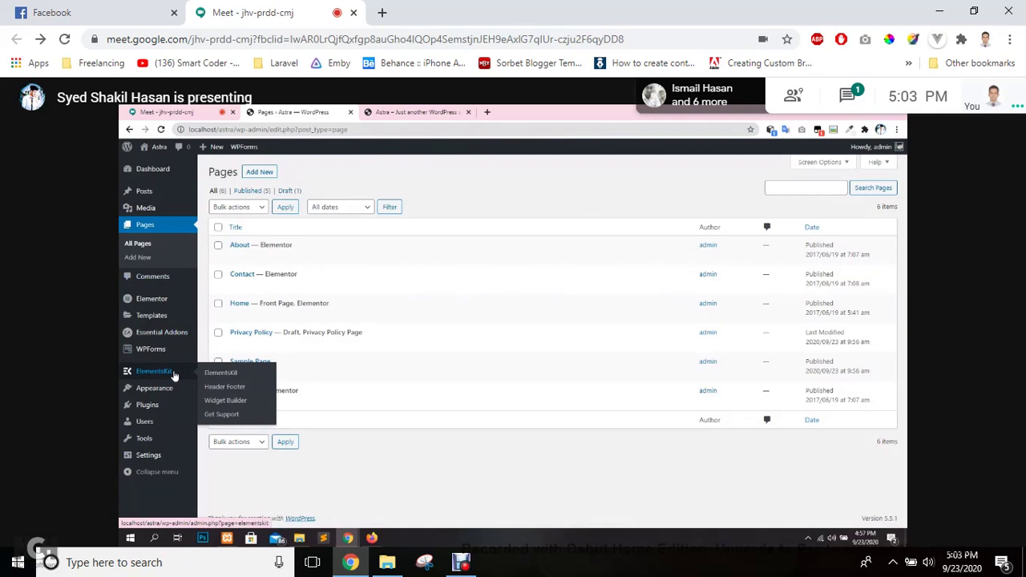
{"action": "left_click", "coordinate": [174, 376]}
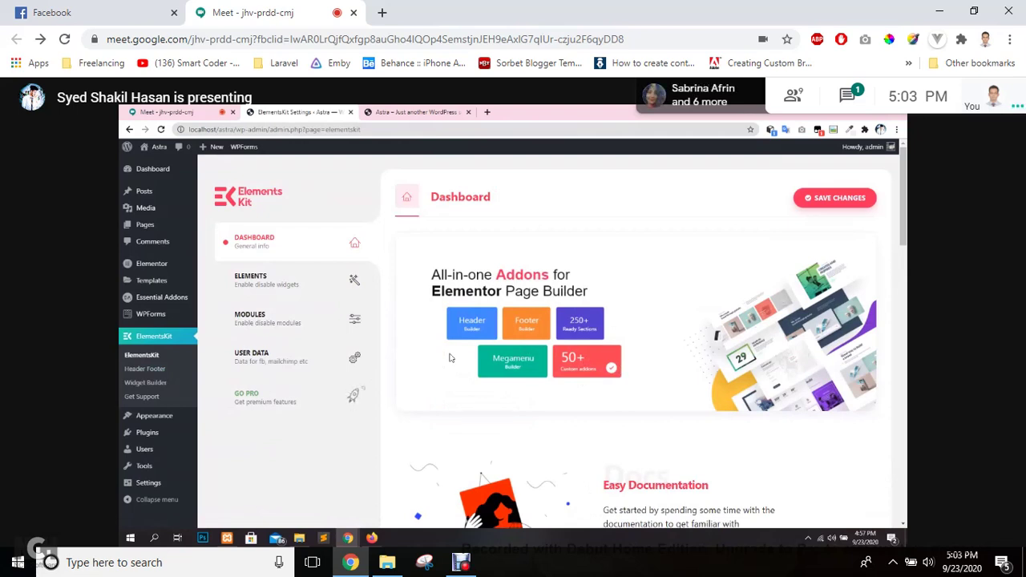
{"action": "mouse_move", "coordinate": [182, 305]}
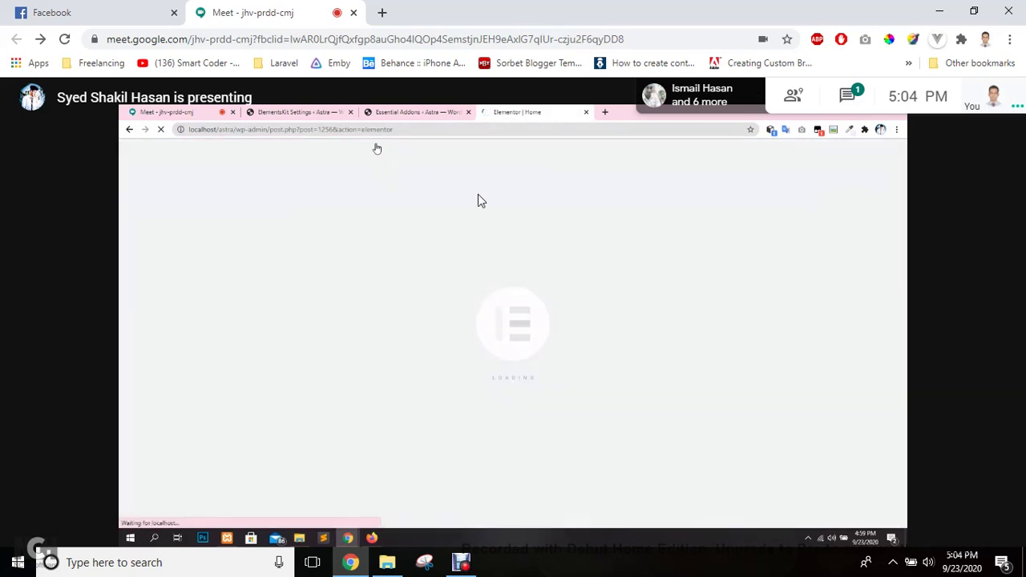
{"action": "mouse_move", "coordinate": [611, 293]}
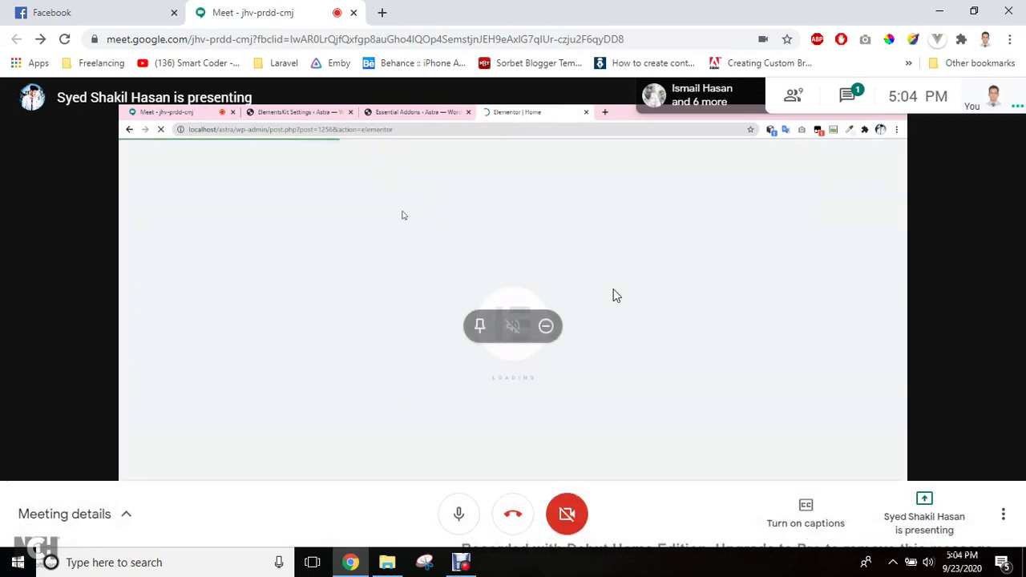
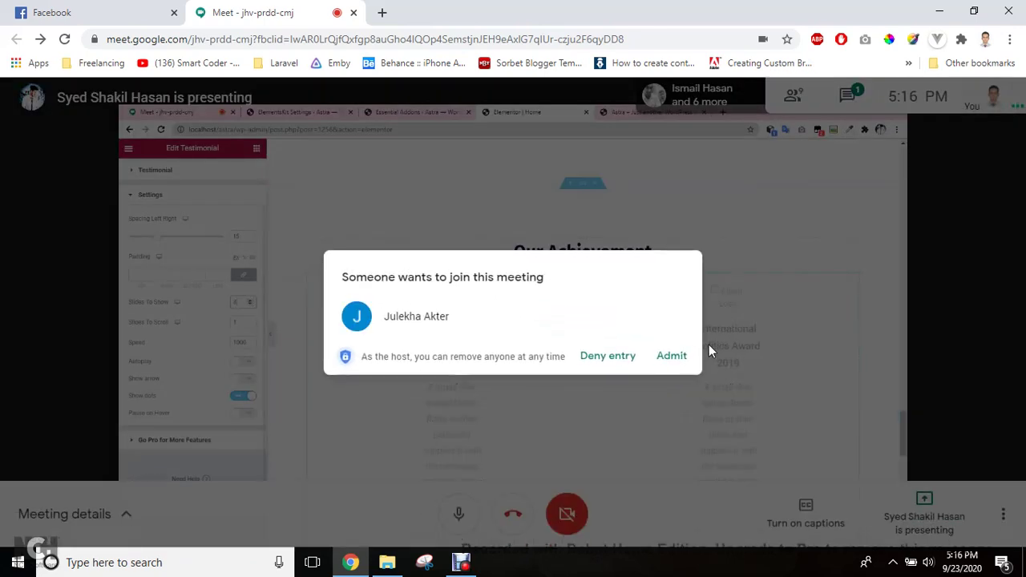
Admit the waiting attendee to the meeting, and check the participant list down to its last entry before closing it.
{"action": "left_click", "coordinate": [682, 359]}
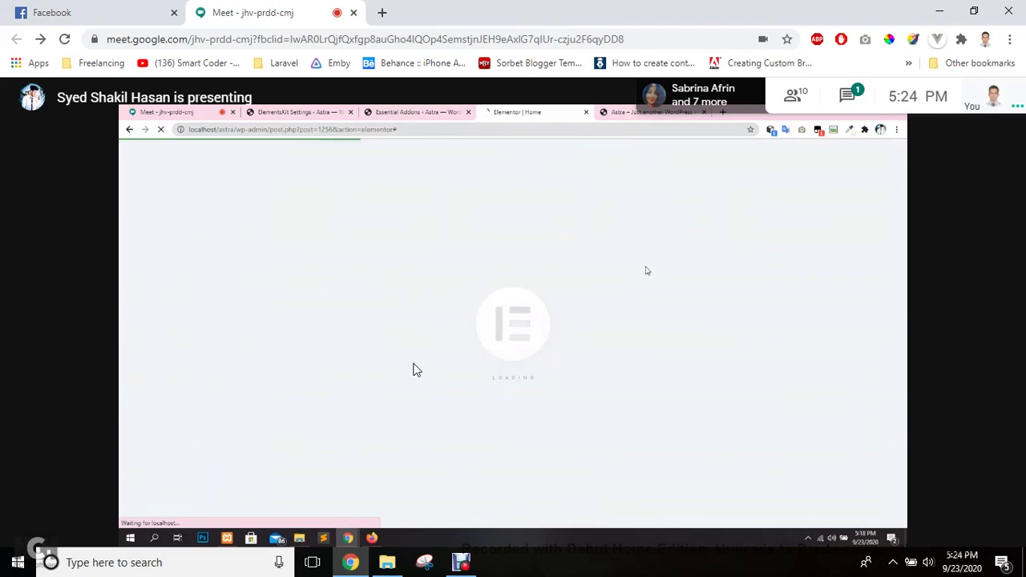
{"action": "left_click", "coordinate": [796, 93]}
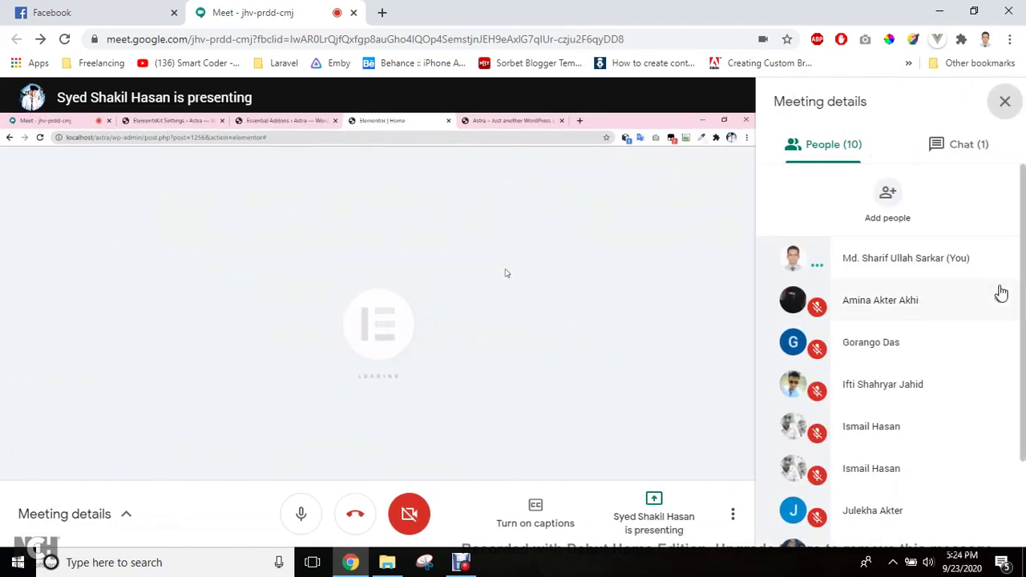
{"action": "left_click_drag", "start_coordinate": [1023, 222], "coordinate": [1025, 361]}
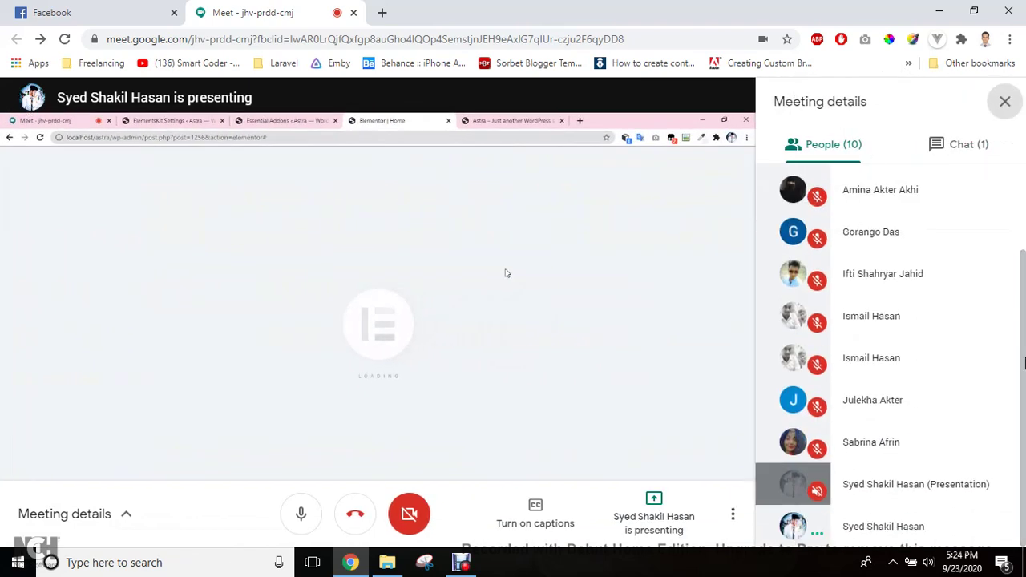
{"action": "left_click", "coordinate": [1002, 103]}
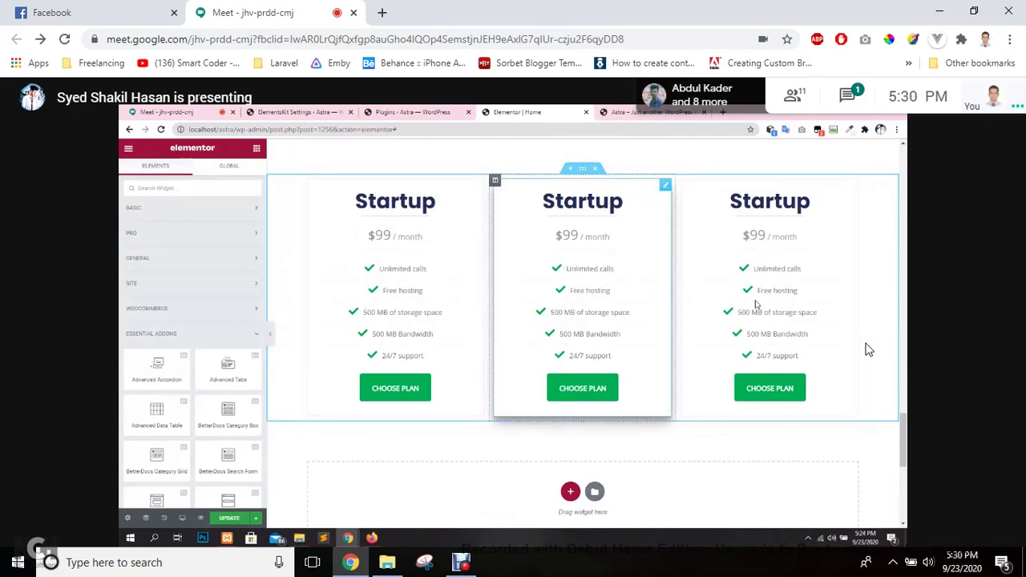
Open the Gmail inbox at gmail.com in a new browser tab.
{"action": "mouse_move", "coordinate": [731, 302]}
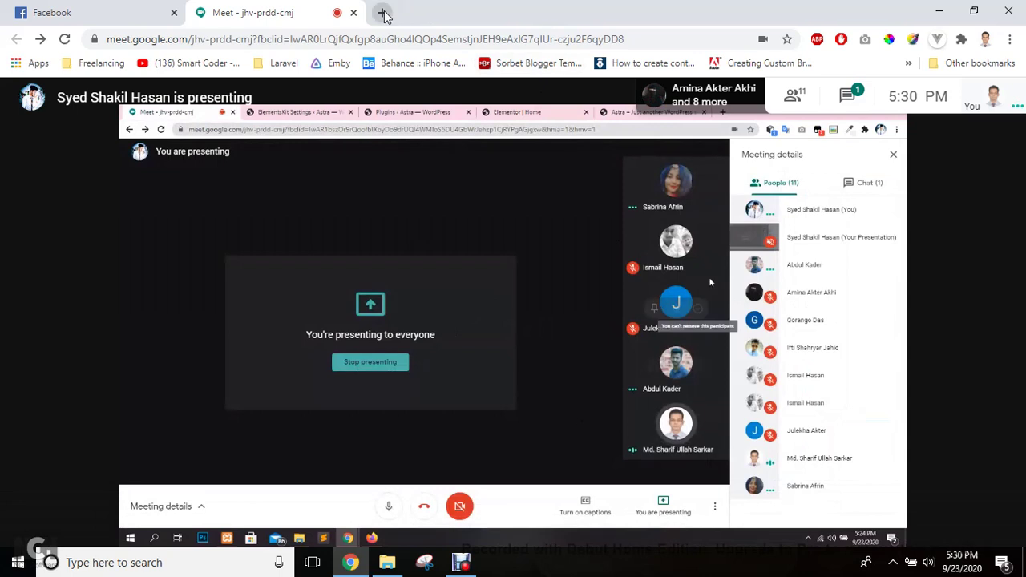
{"action": "left_click", "coordinate": [383, 15]}
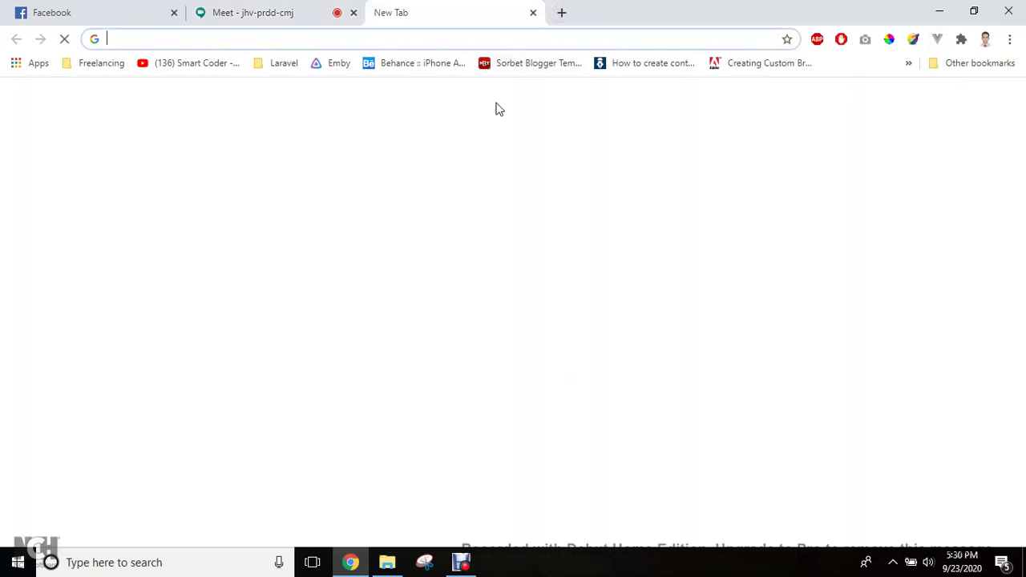
{"action": "type", "text": "g"}
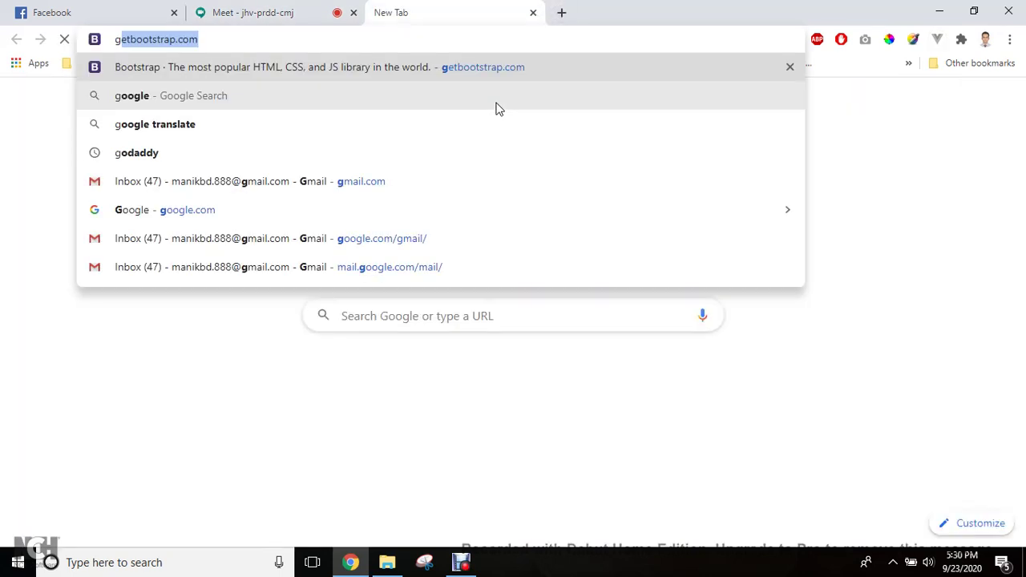
{"action": "type", "text": "mail.com"}
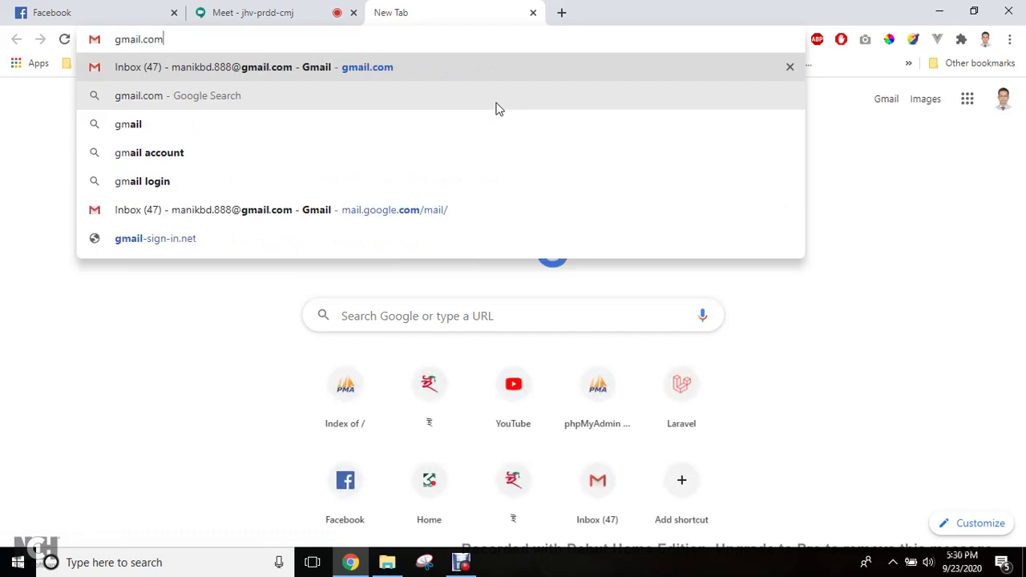
{"action": "key", "text": "Return"}
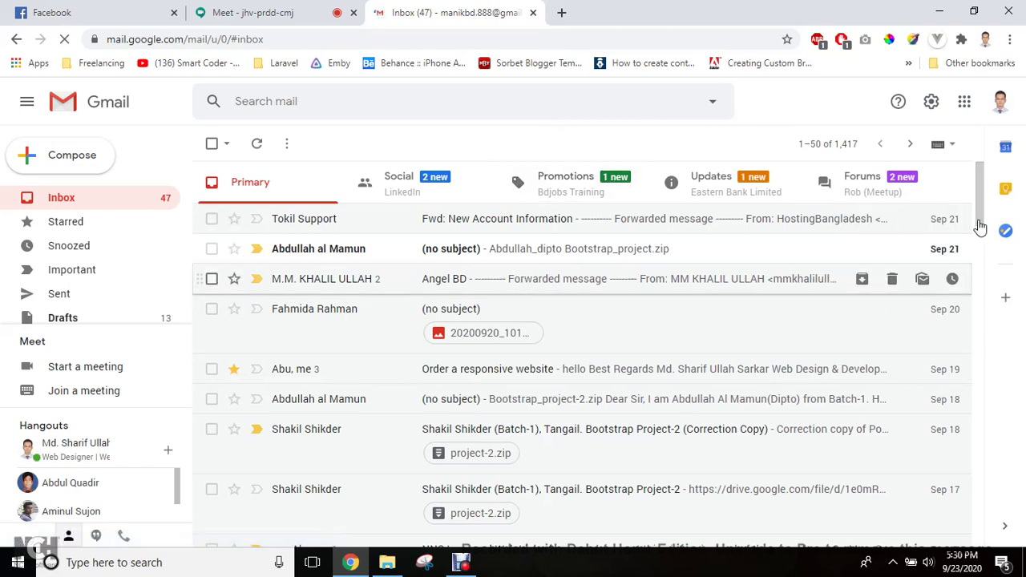
Open the "Website Development" email from MRK Integrated System and copy the existing website's address from its text.
{"action": "left_click_drag", "start_coordinate": [980, 218], "coordinate": [985, 240]}
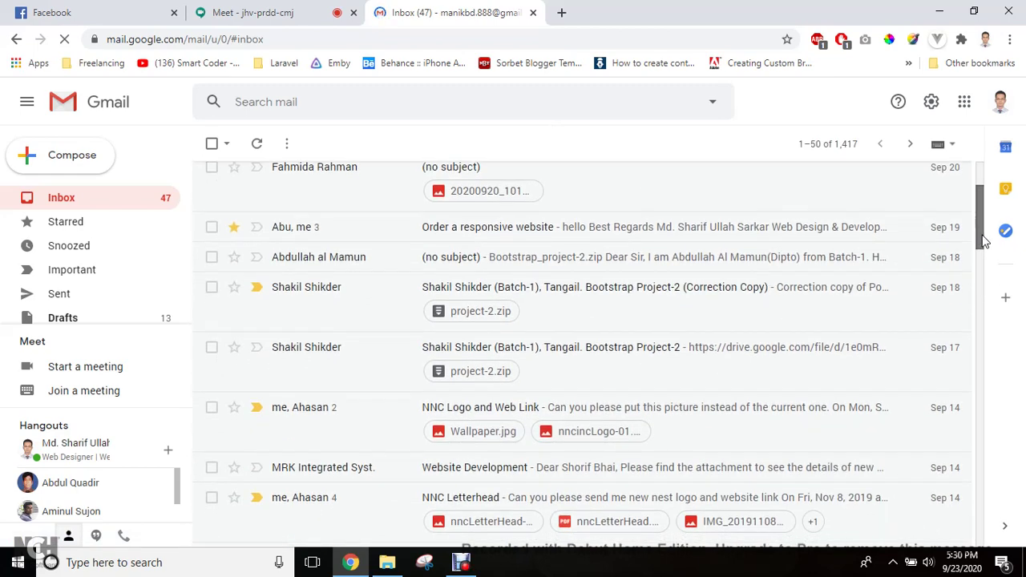
{"action": "left_click_drag", "start_coordinate": [985, 240], "coordinate": [985, 248]}
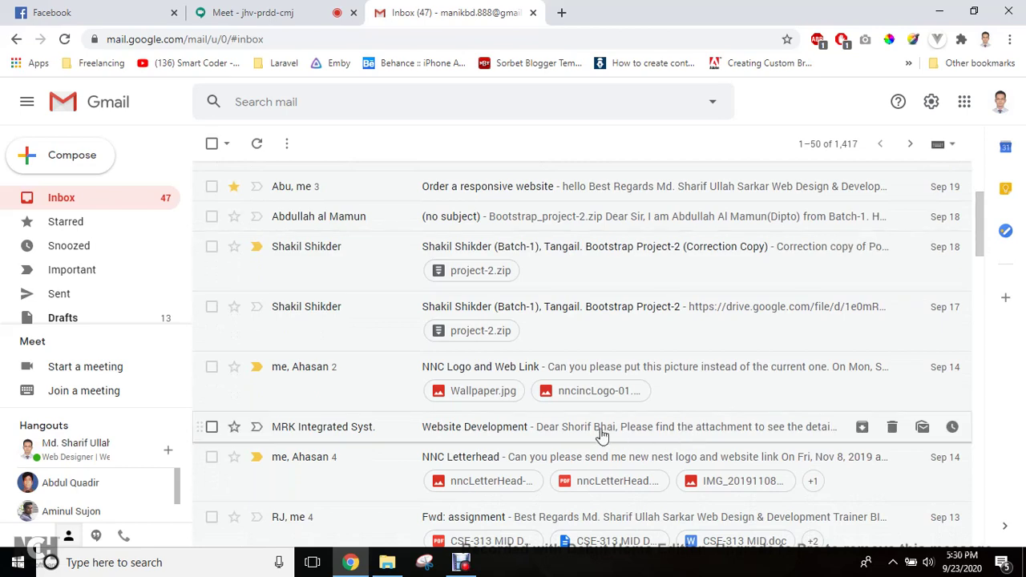
{"action": "left_click", "coordinate": [600, 435]}
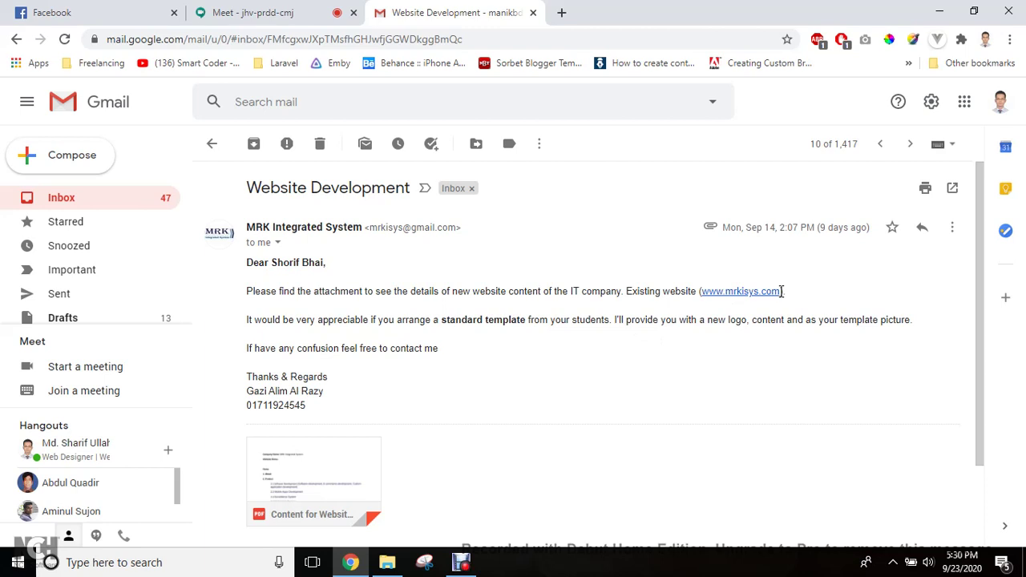
{"action": "left_click_drag", "start_coordinate": [782, 291], "coordinate": [724, 296]}
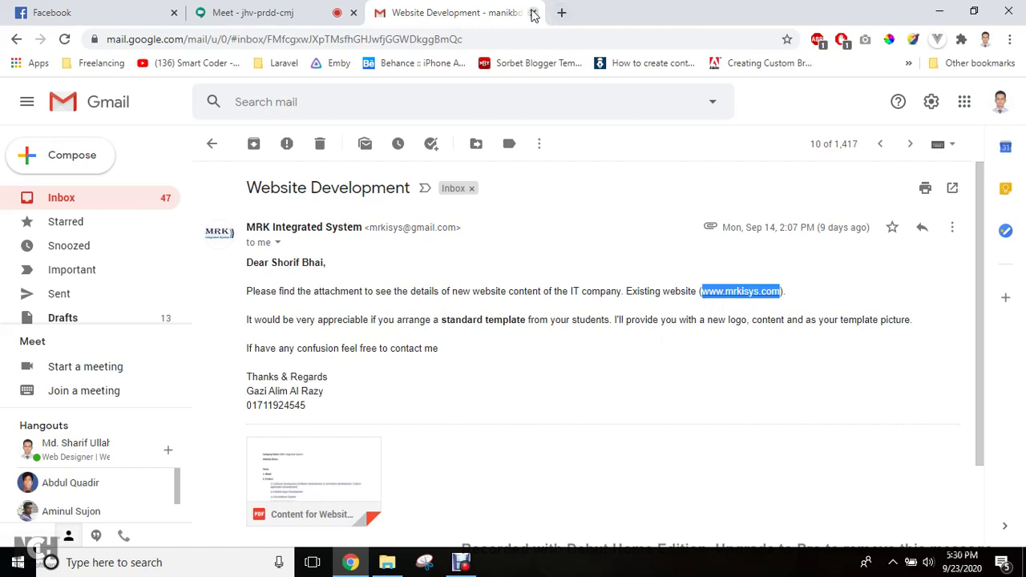
Close the email tab and present the entire screen to everyone in the meeting.
{"action": "left_click", "coordinate": [253, 12]}
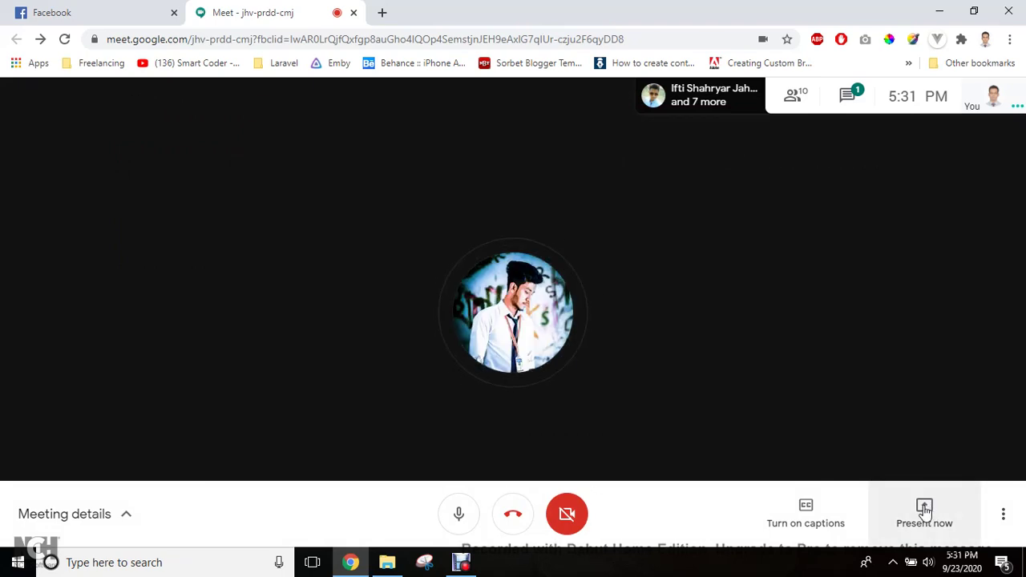
{"action": "left_click", "coordinate": [924, 510]}
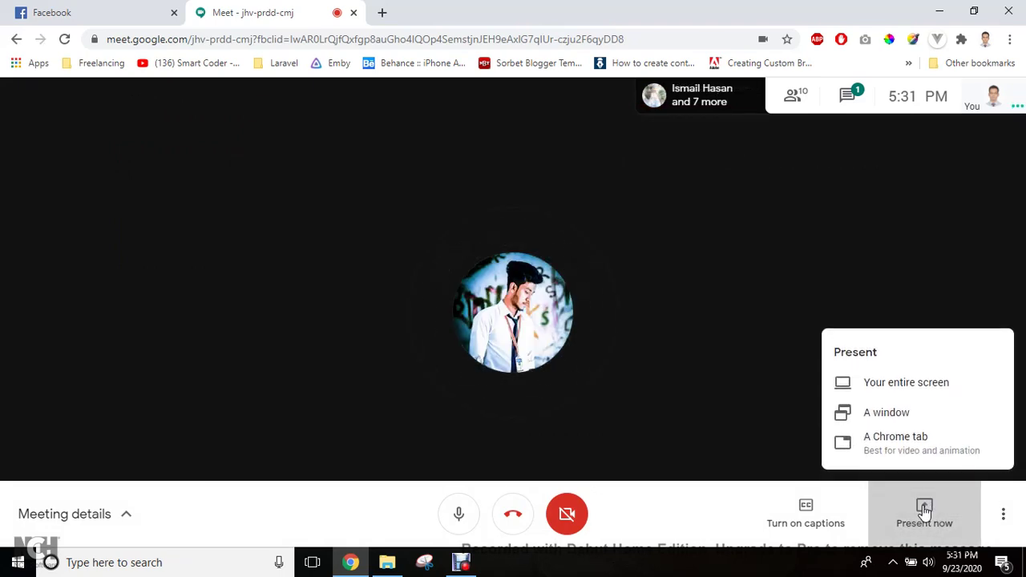
{"action": "left_click", "coordinate": [893, 385]}
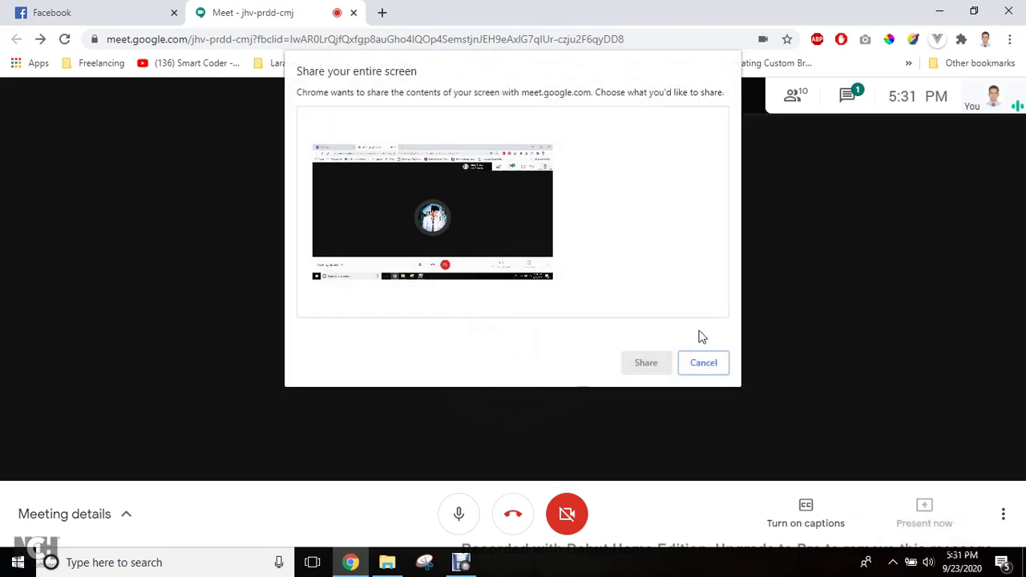
{"action": "left_click", "coordinate": [476, 240]}
{"action": "left_click", "coordinate": [645, 363]}
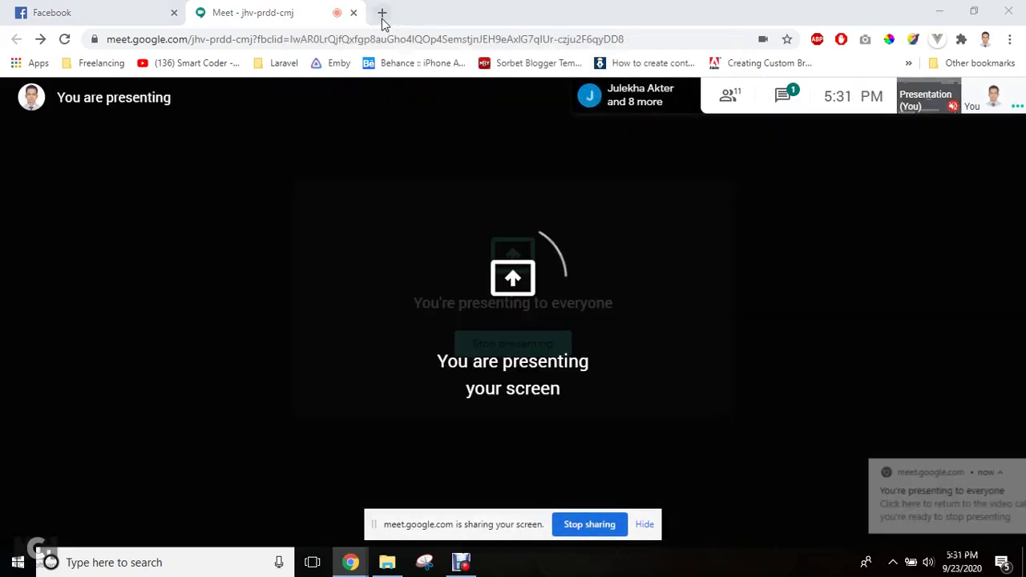
{"action": "left_click", "coordinate": [382, 14]}
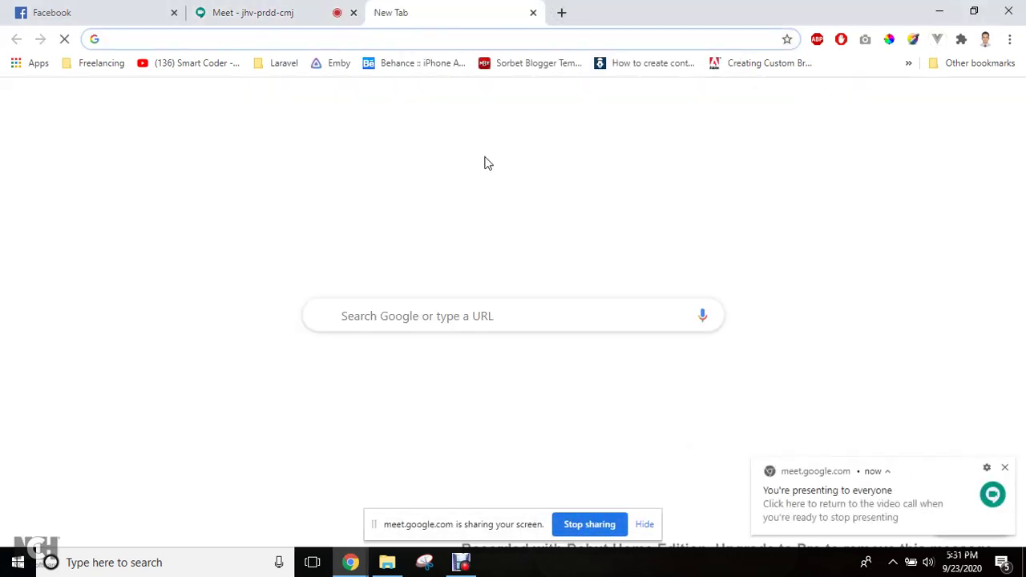
{"action": "type", "text": "www.mrkisys.com"}
{"action": "key", "text": "Return"}
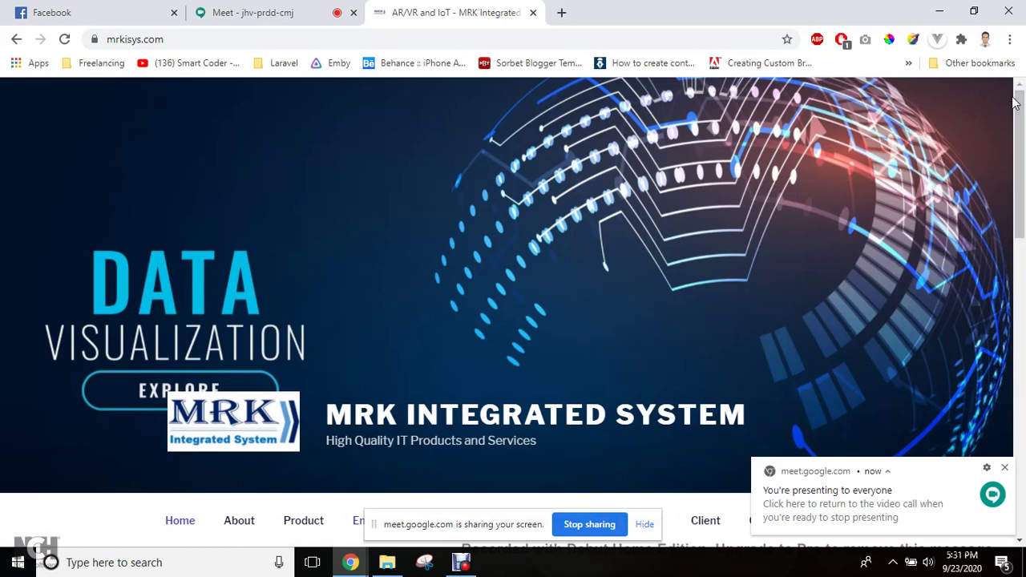
{"action": "left_click_drag", "start_coordinate": [1021, 116], "coordinate": [1023, 210]}
{"action": "scroll", "coordinate": [1023, 430], "scroll_direction": "up", "scroll_amount": 3}
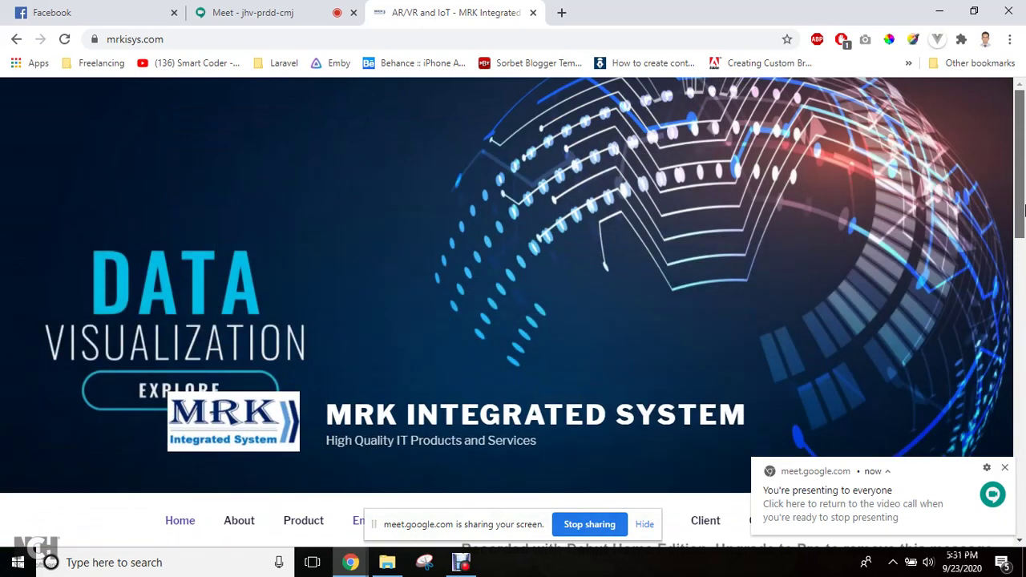
{"action": "left_click", "coordinate": [1023, 329]}
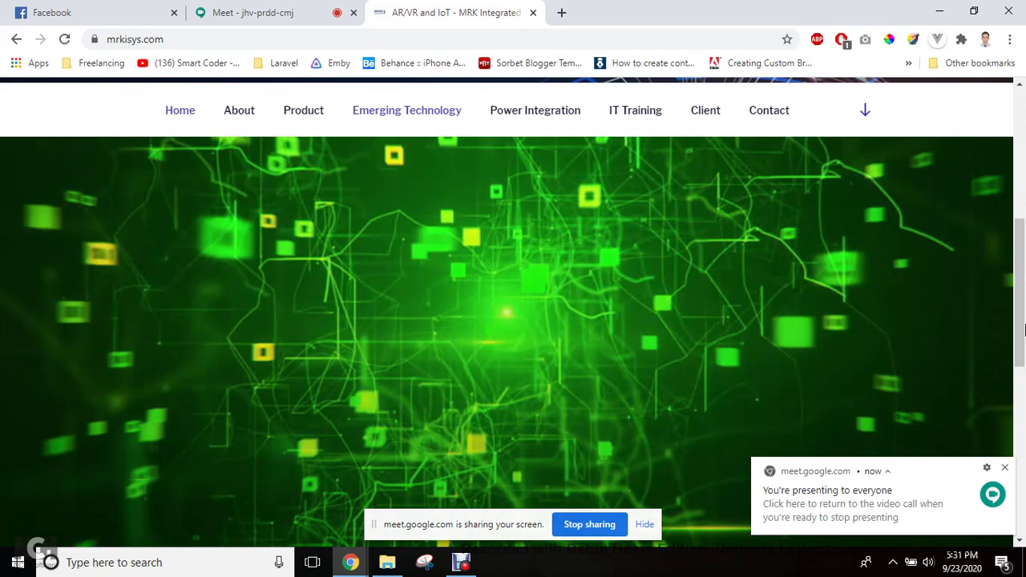
Show the AR/VR and IoT text on the home page, and open the About page and view its full text.
{"action": "left_click", "coordinate": [1024, 383]}
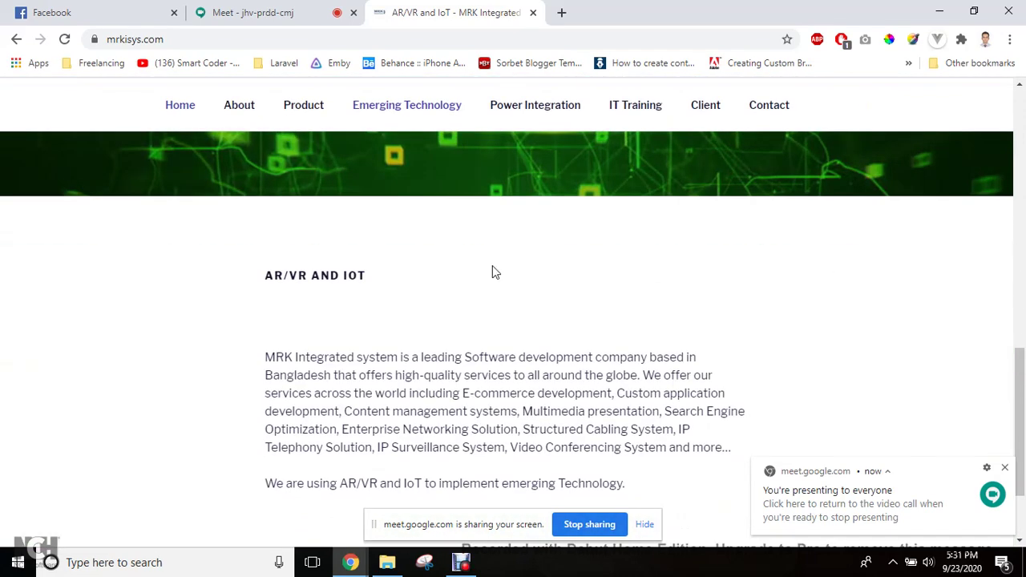
{"action": "left_click", "coordinate": [238, 107]}
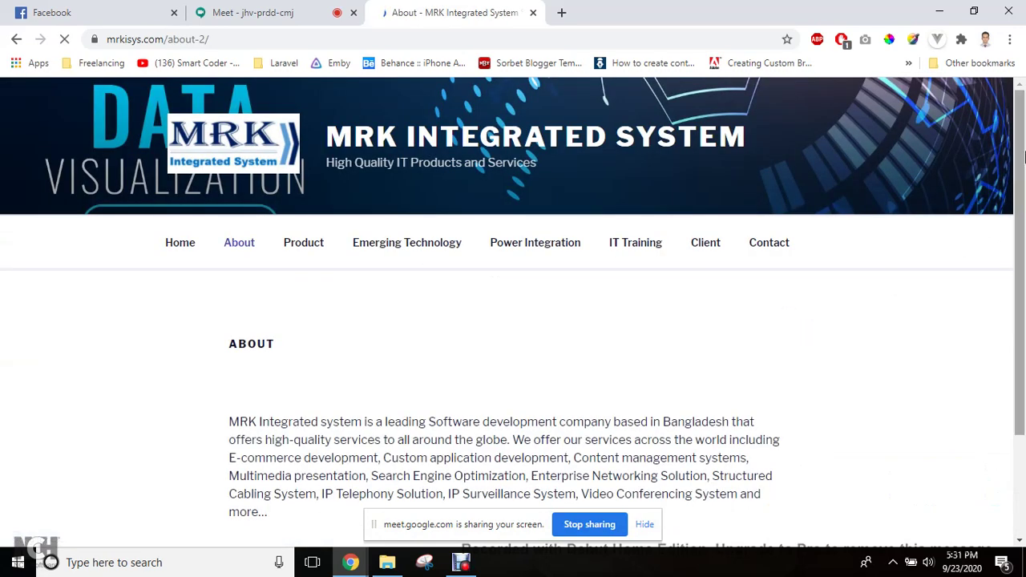
{"action": "left_click_drag", "start_coordinate": [1022, 168], "coordinate": [1024, 351]}
{"action": "scroll", "coordinate": [1022, 180], "scroll_direction": "up", "scroll_amount": 2}
Show the website's Product page and its Emerging Technology page from the banner down past the navigation.
{"action": "left_click", "coordinate": [303, 243]}
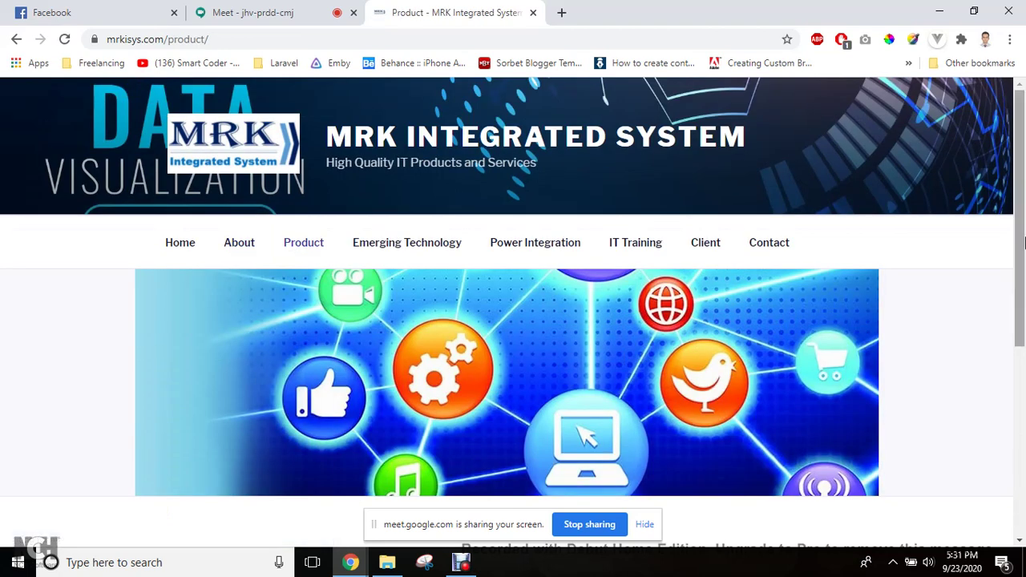
{"action": "mouse_move", "coordinate": [1023, 202]}
{"action": "left_mouse_down"}
{"action": "mouse_move", "coordinate": [1022, 390]}
{"action": "mouse_move", "coordinate": [1023, 202]}
{"action": "left_mouse_up"}
{"action": "left_click", "coordinate": [414, 243]}
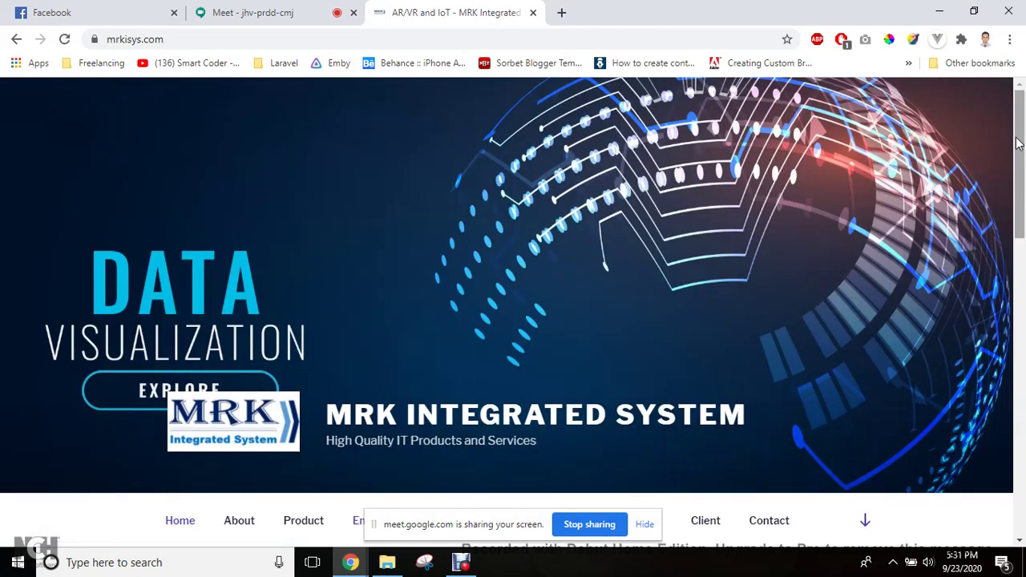
{"action": "mouse_move", "coordinate": [1019, 143]}
{"action": "left_mouse_down"}
{"action": "mouse_move", "coordinate": [1023, 442]}
{"action": "mouse_move", "coordinate": [1023, 140]}
{"action": "left_mouse_up"}
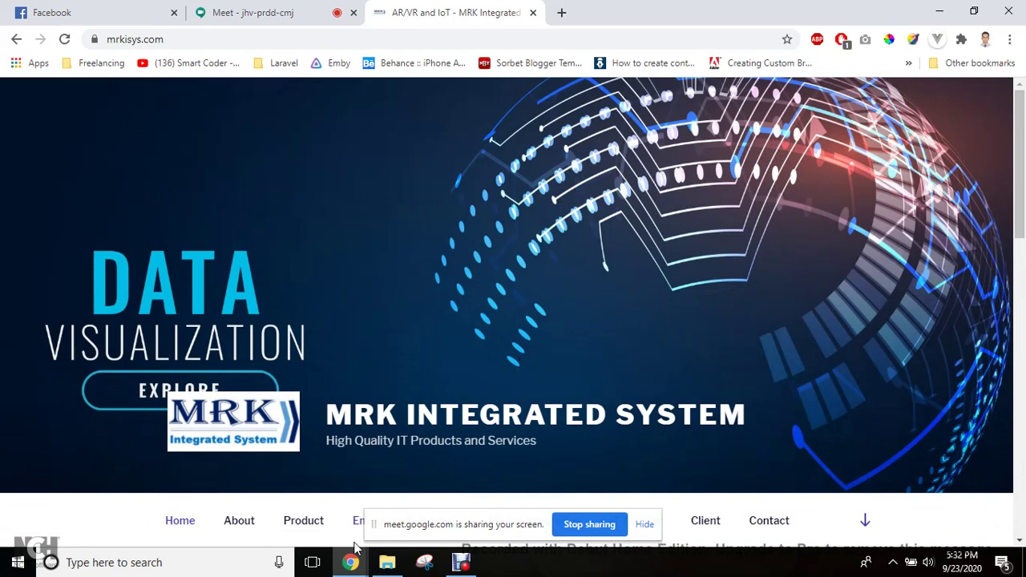
{"action": "left_click_drag", "start_coordinate": [1022, 225], "coordinate": [1021, 298]}
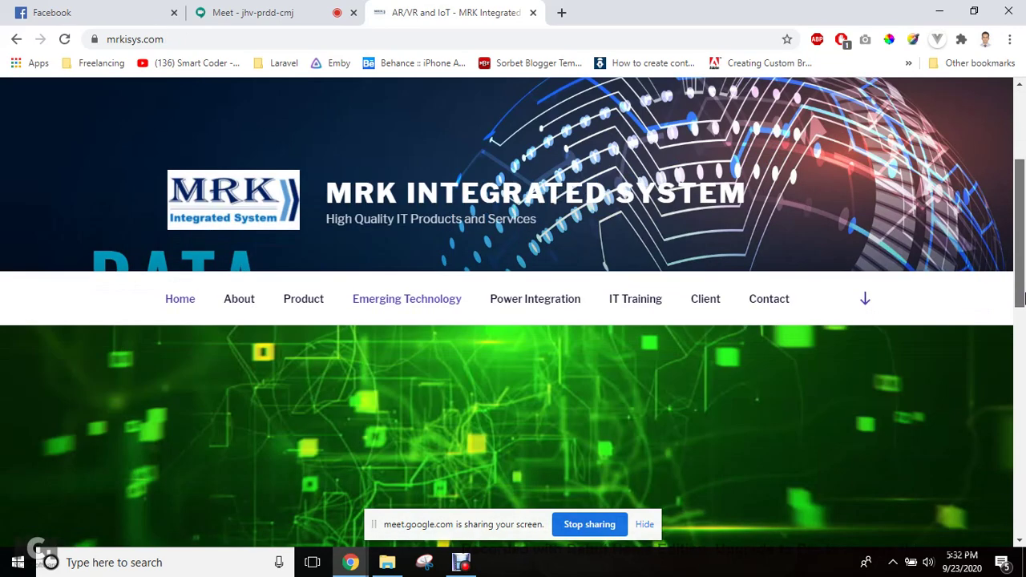
Show the website's Power Integration and IT Training pages, looking through the content of each.
{"action": "left_click", "coordinate": [550, 296]}
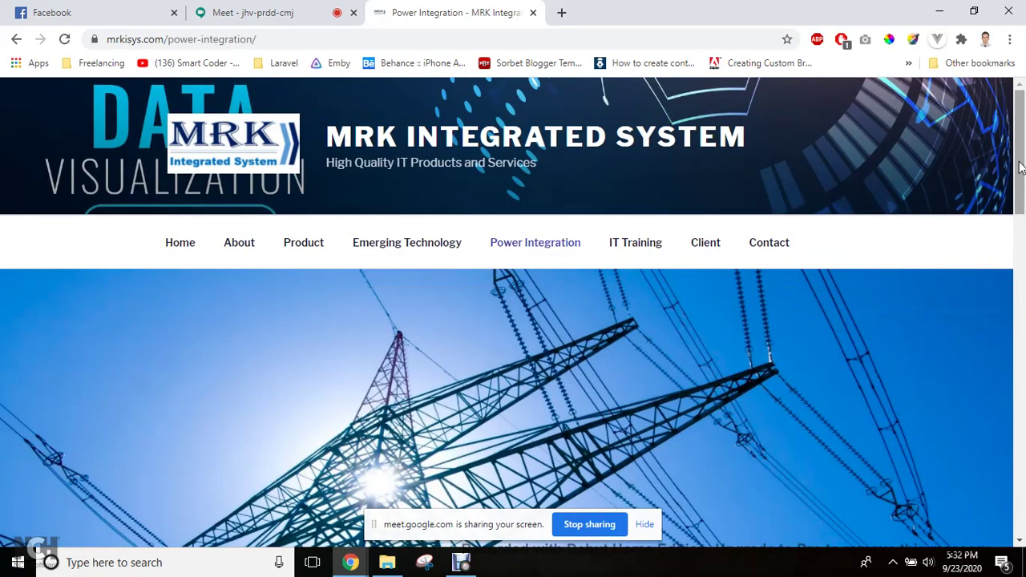
{"action": "left_click_drag", "start_coordinate": [1021, 166], "coordinate": [1024, 139]}
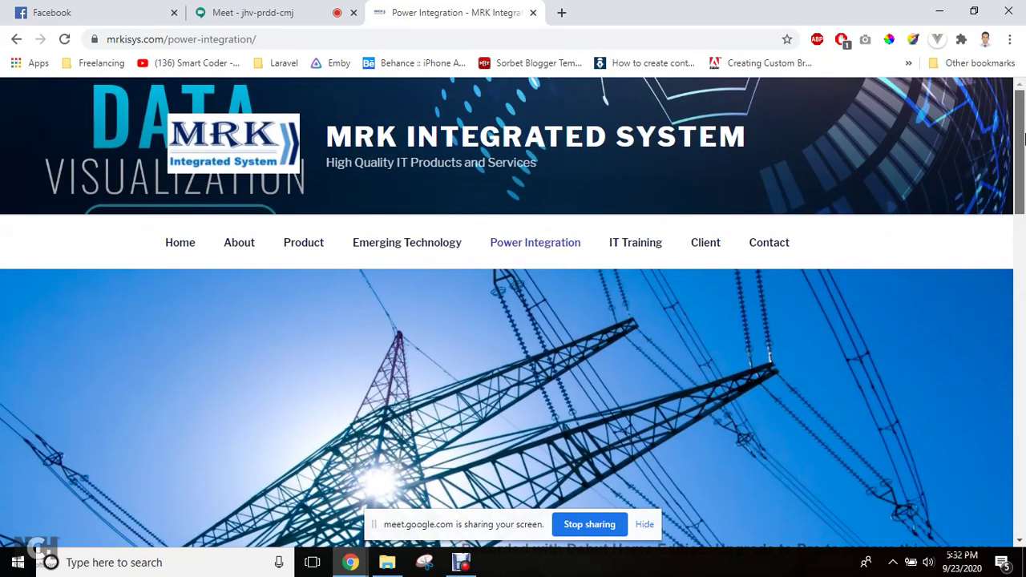
{"action": "left_click", "coordinate": [627, 251]}
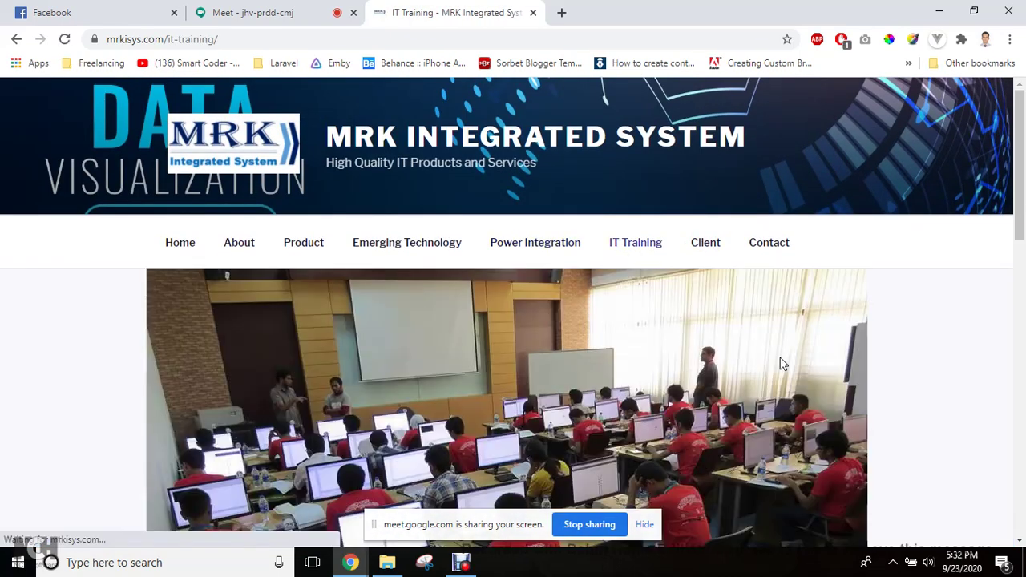
{"action": "left_click_drag", "start_coordinate": [1019, 146], "coordinate": [1024, 94]}
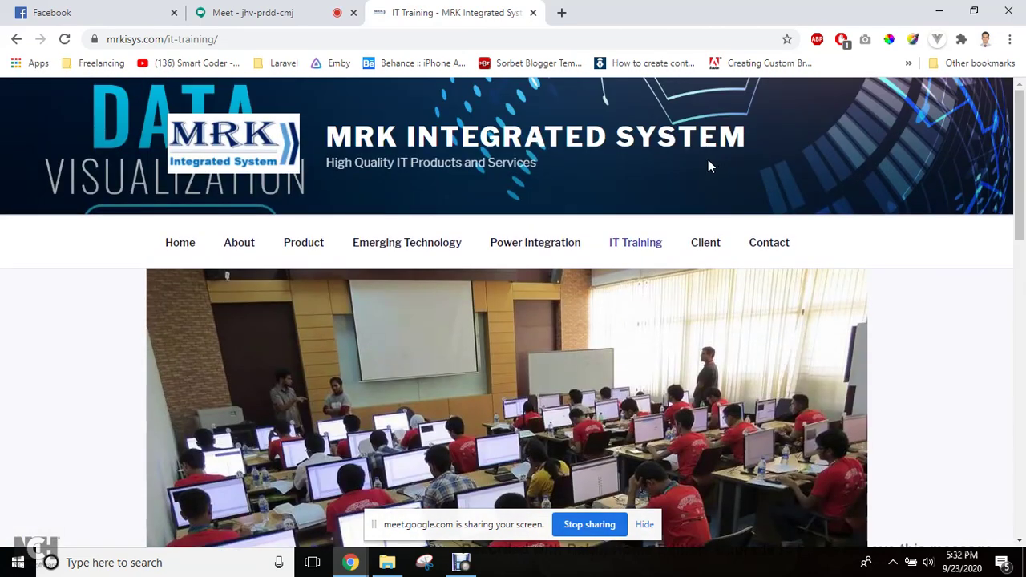
Show the logos on the website's Client page and the office and contact details on its Contact page.
{"action": "left_click", "coordinate": [712, 253]}
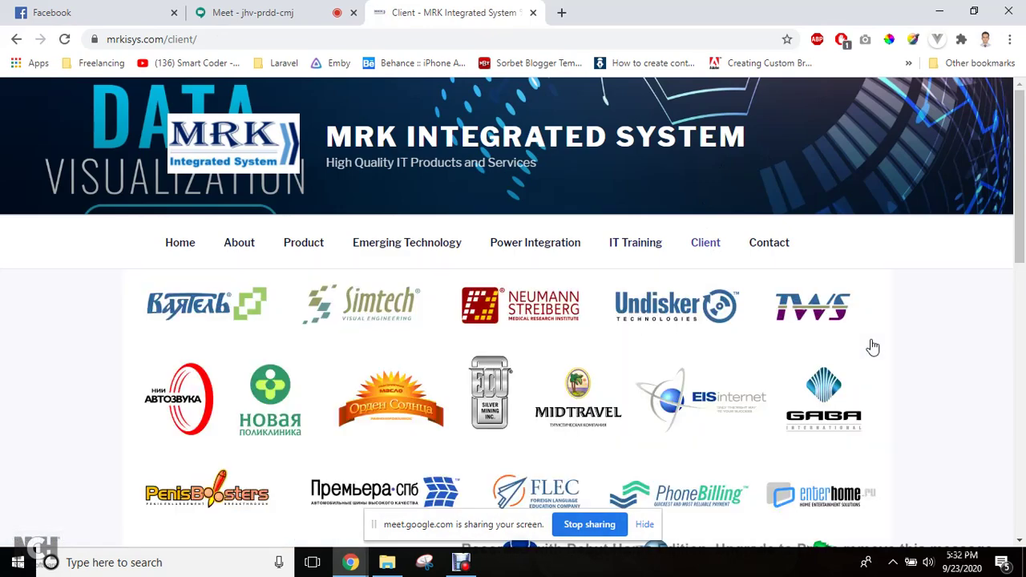
{"action": "left_click_drag", "start_coordinate": [1018, 186], "coordinate": [1022, 90]}
{"action": "left_click", "coordinate": [768, 254]}
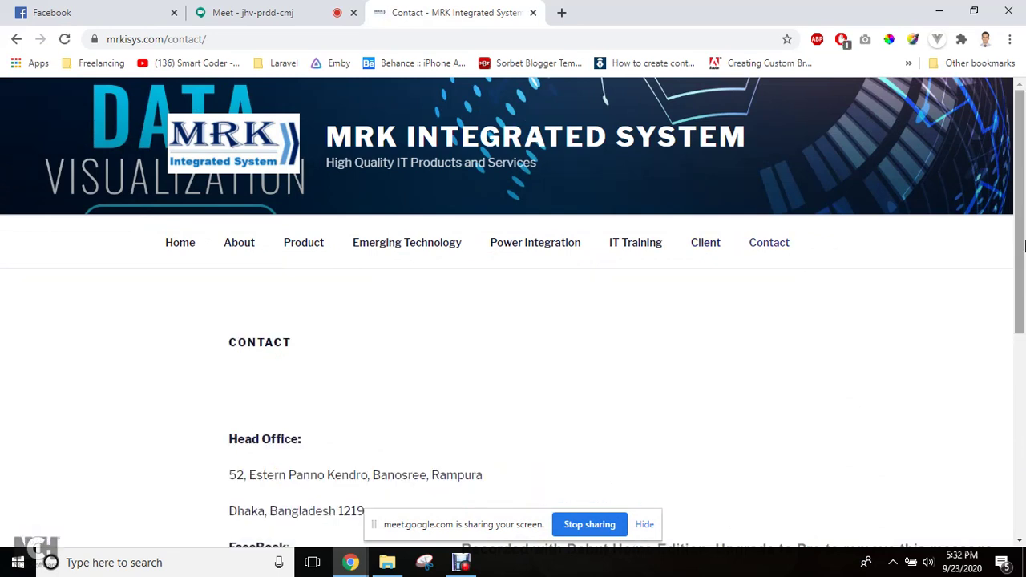
{"action": "left_click_drag", "start_coordinate": [1022, 244], "coordinate": [1024, 368]}
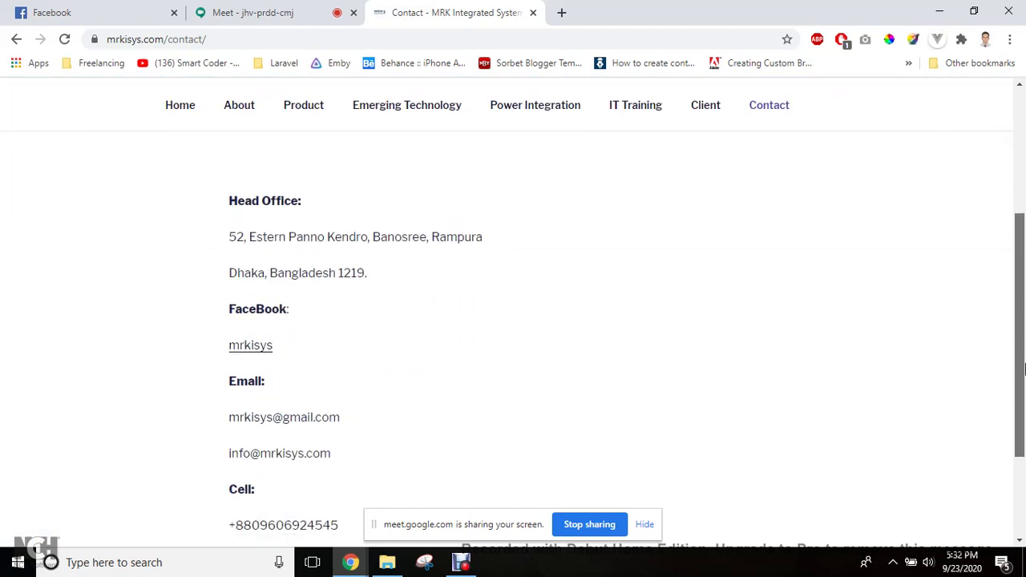
{"action": "left_click_drag", "start_coordinate": [1024, 367], "coordinate": [1024, 480]}
{"action": "scroll", "coordinate": [559, 215], "scroll_direction": "up", "scroll_amount": 6}
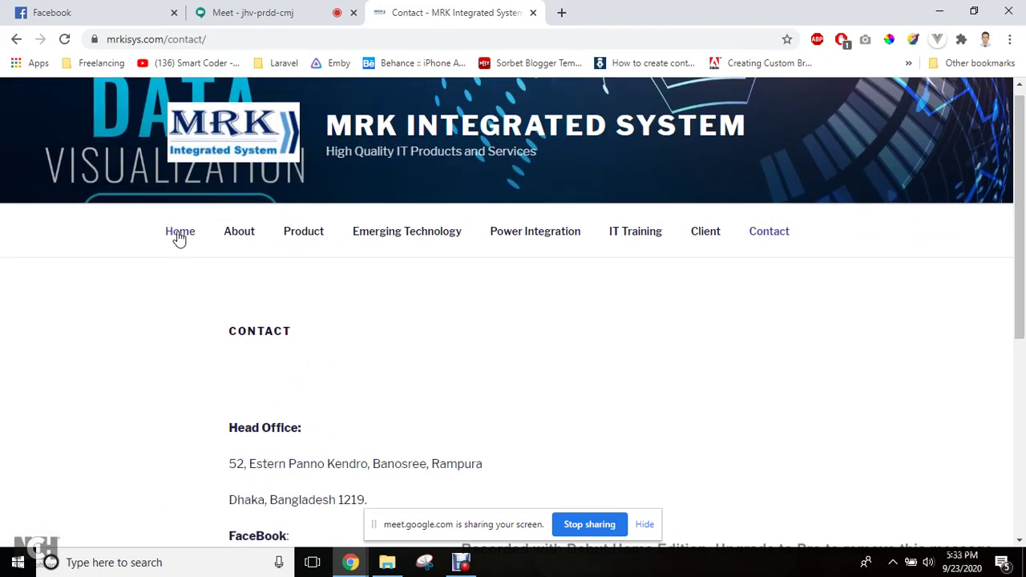
Return to the website's Home page and show it from the banner down to the footer.
{"action": "left_click", "coordinate": [179, 238]}
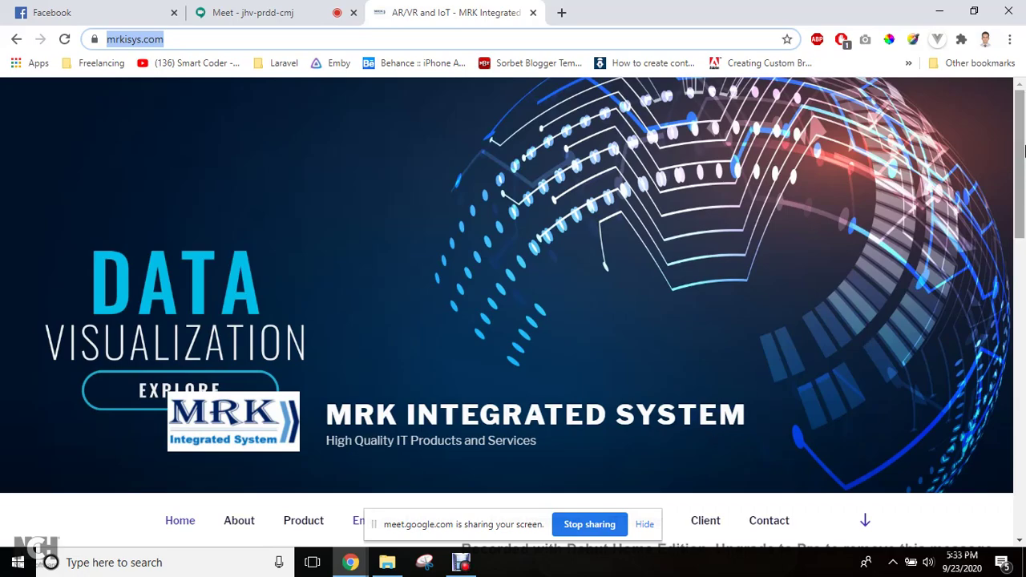
{"action": "left_click", "coordinate": [1023, 152]}
{"action": "left_click_drag", "start_coordinate": [1023, 153], "coordinate": [1023, 489]}
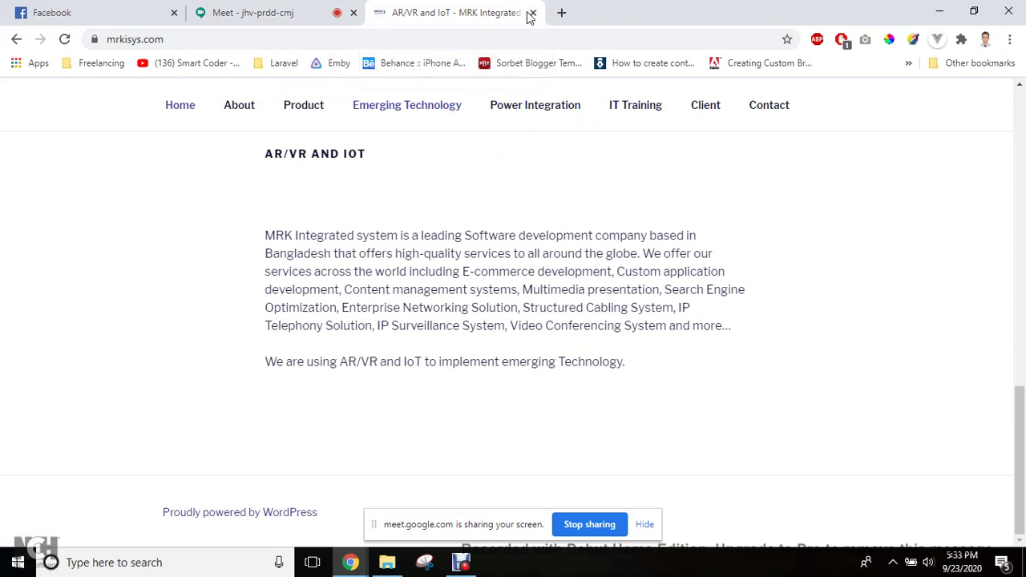
Copy the home page's address, mrkisys.com, and close the website's tab to return to the meeting.
{"action": "left_click", "coordinate": [474, 42]}
{"action": "key", "text": "ctrl+c"}
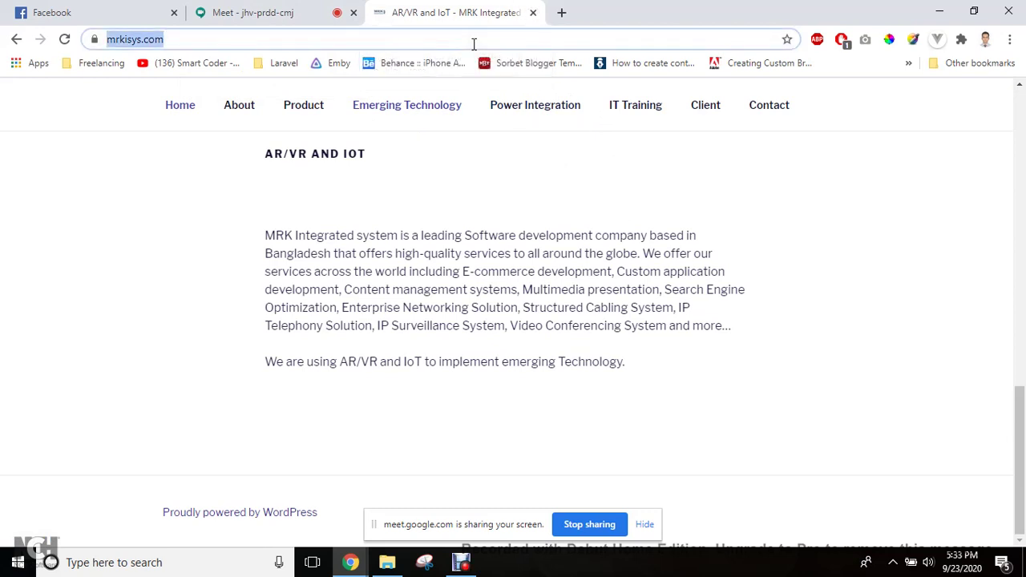
{"action": "left_click", "coordinate": [533, 13]}
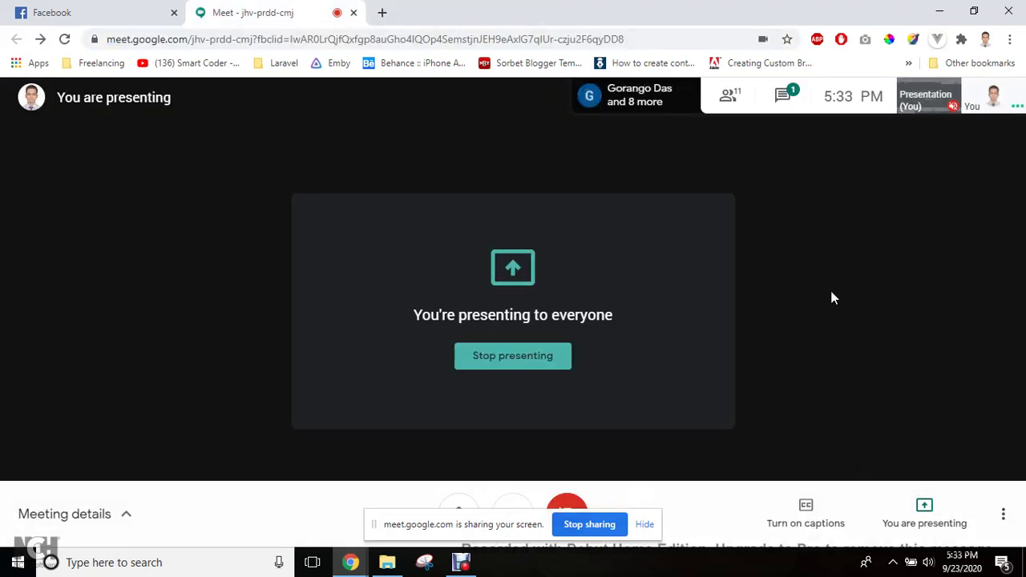
{"action": "left_click", "coordinate": [782, 96]}
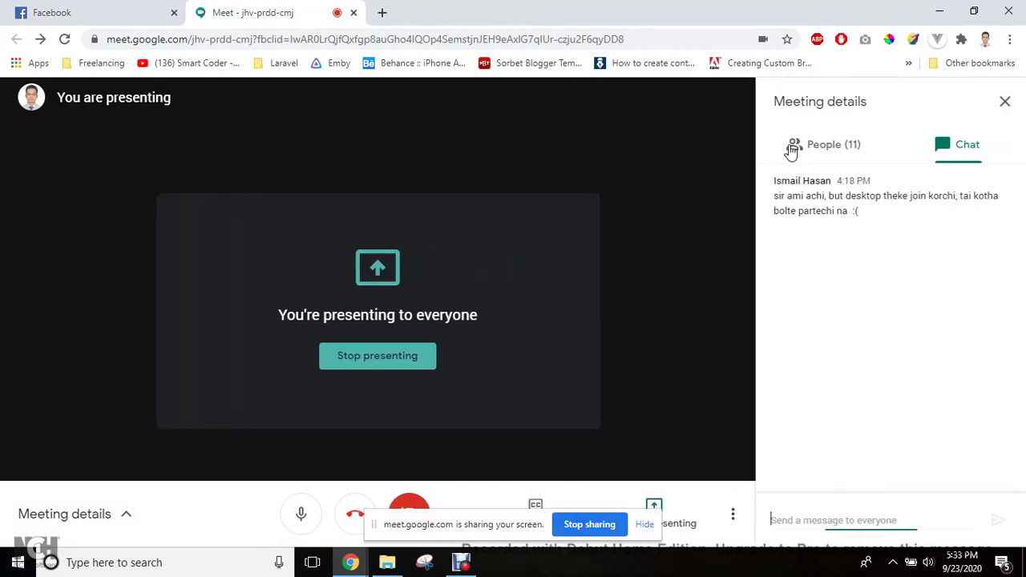
{"action": "key", "text": "ctrl+v"}
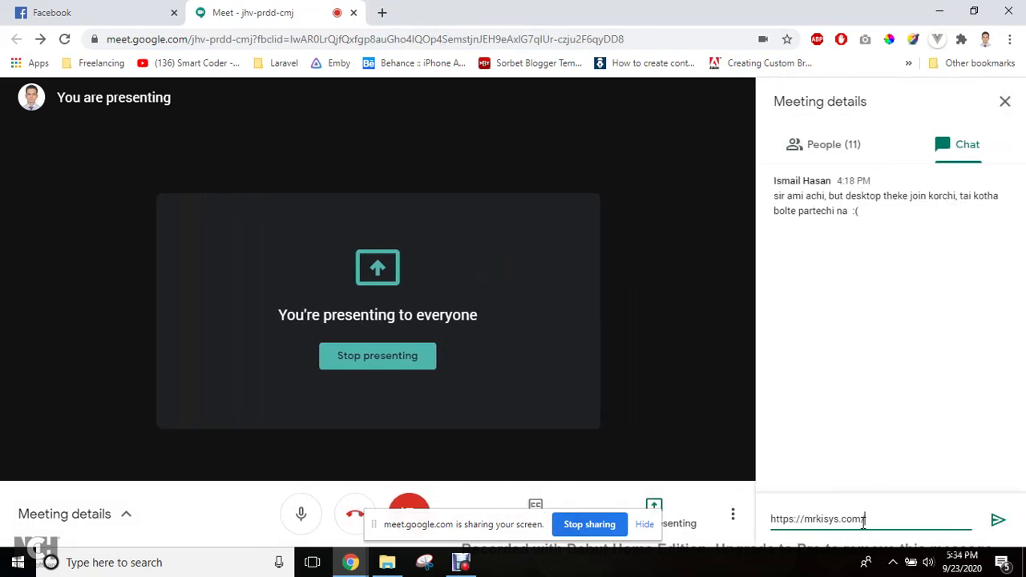
{"action": "key", "text": "Return"}
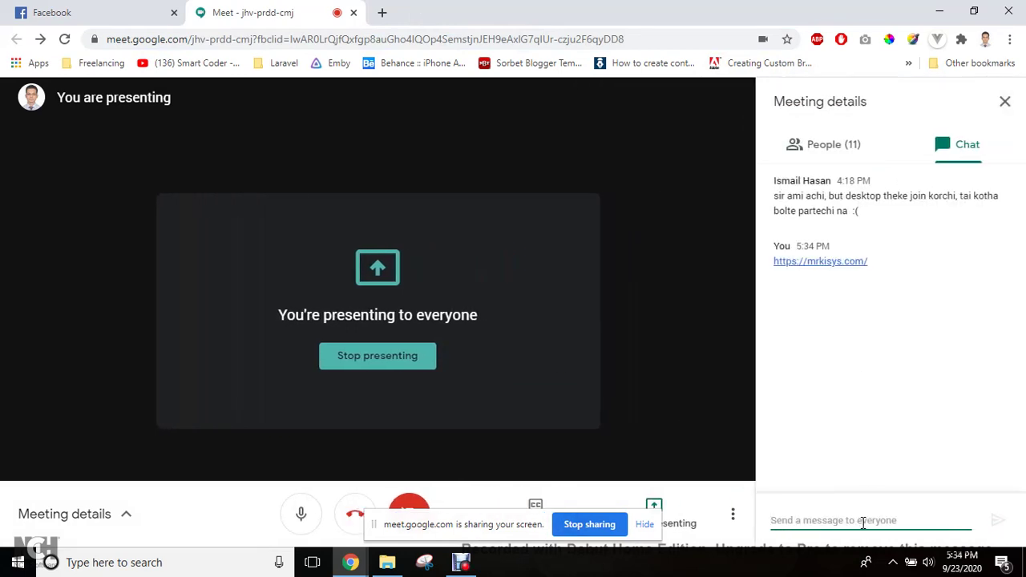
{"action": "left_click", "coordinate": [1007, 103]}
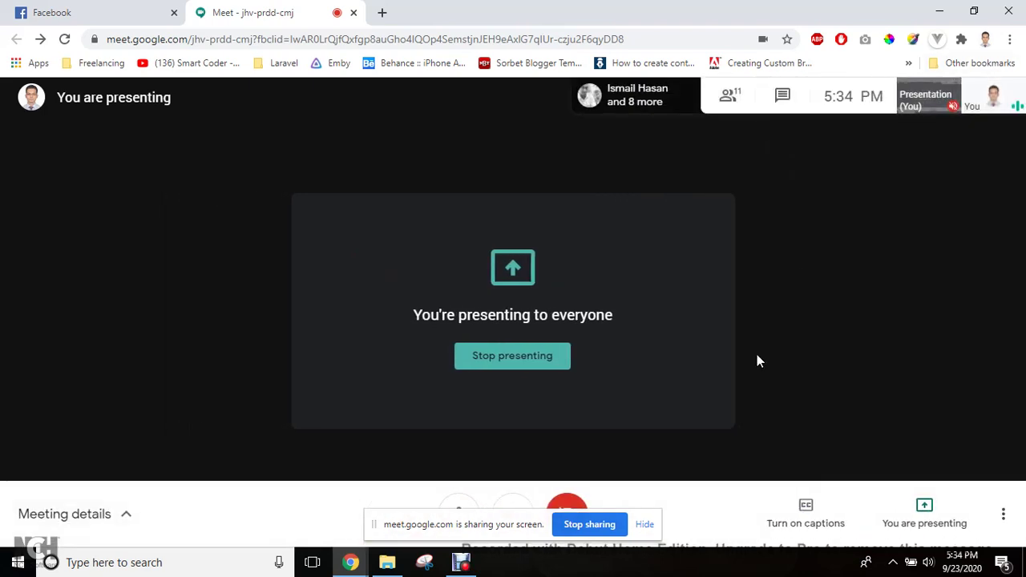
{"action": "left_click", "coordinate": [544, 365]}
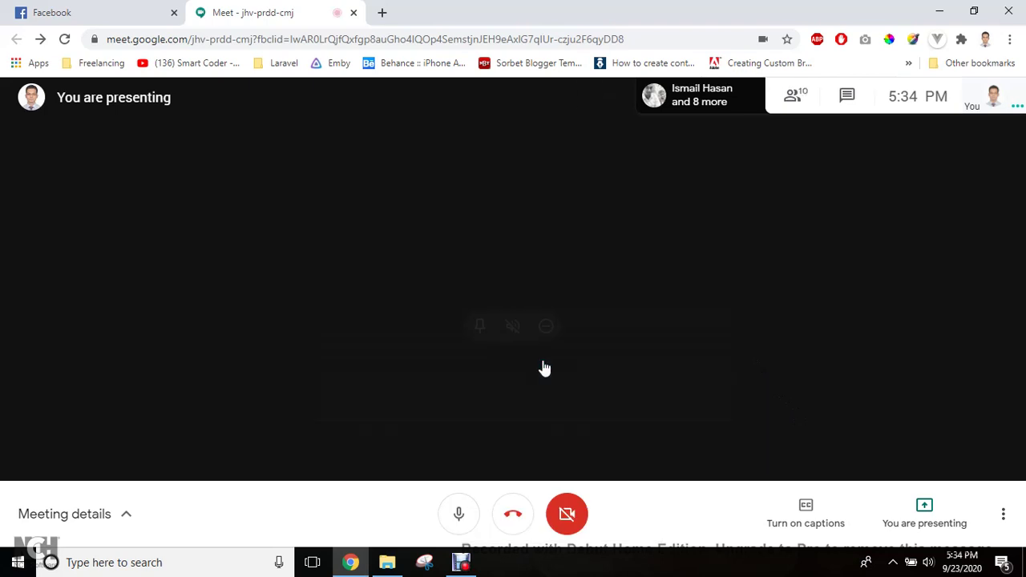